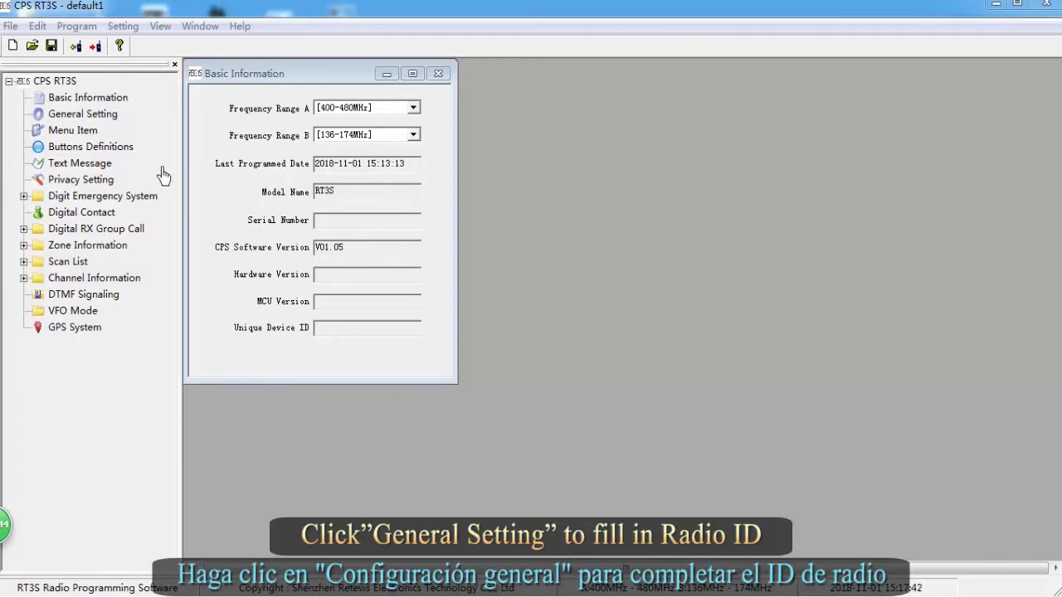
# Change the Radio ID in General Setting from 1234 to 4606001.
pyautogui.click(83, 114)
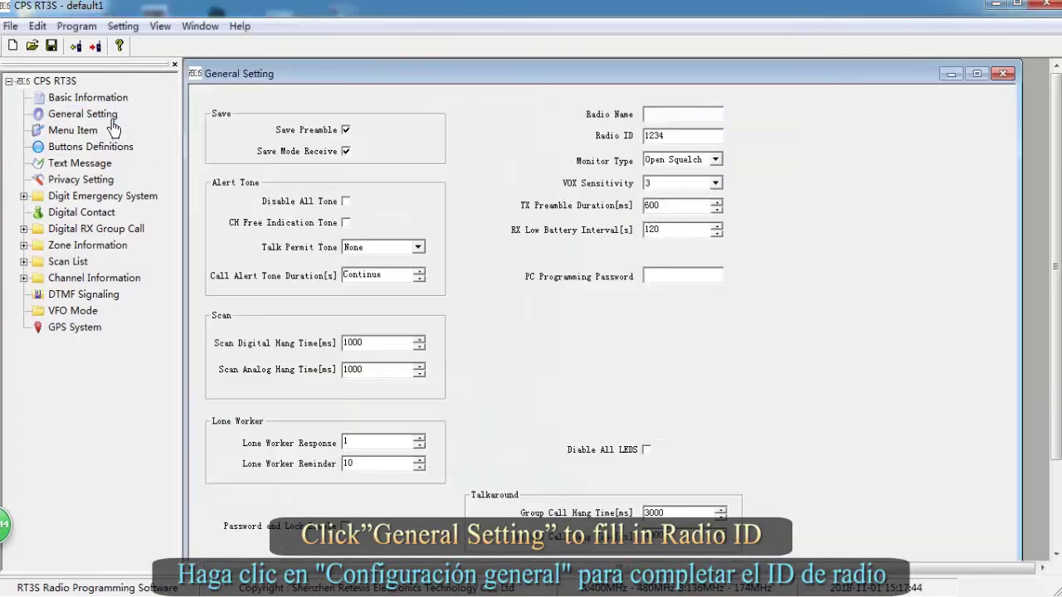
pyautogui.click(672, 138)
pyautogui.write('4606001')
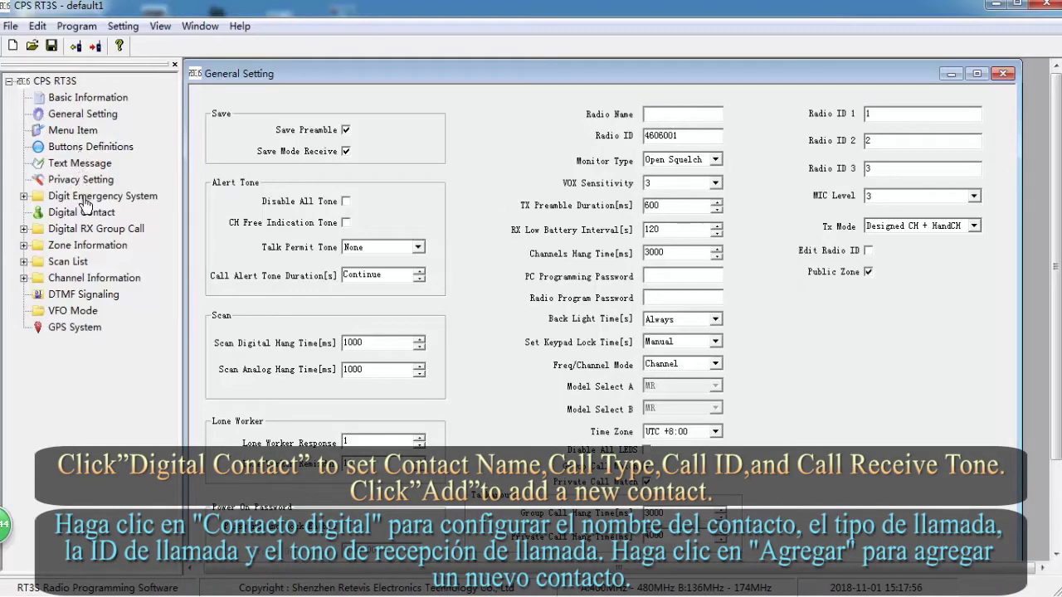
# Rename the first digital contact to APRS, a private call to ID 460999.
pyautogui.click(91, 214)
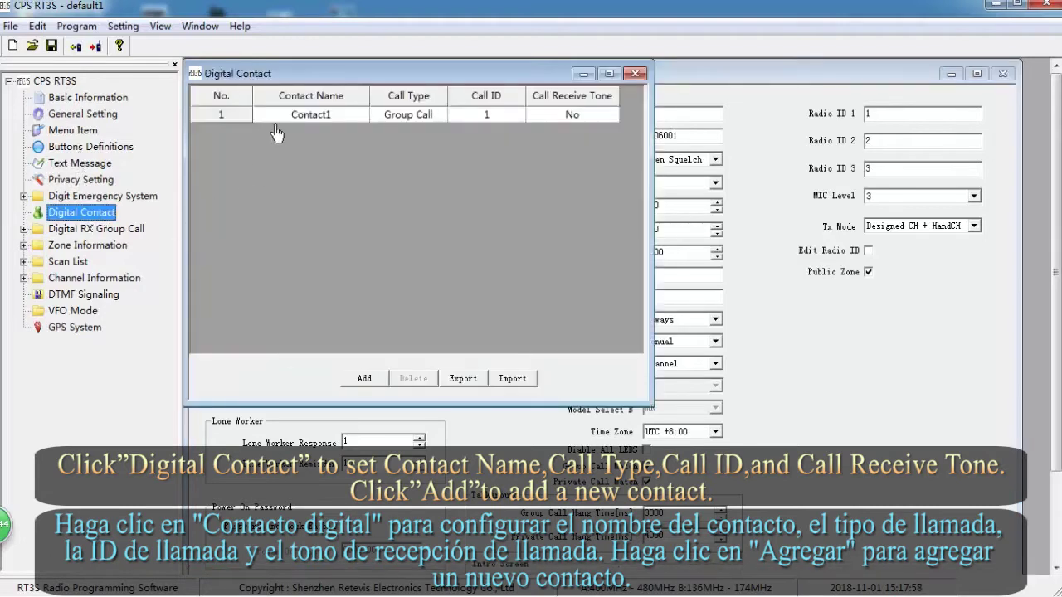
pyautogui.doubleClick(349, 125)
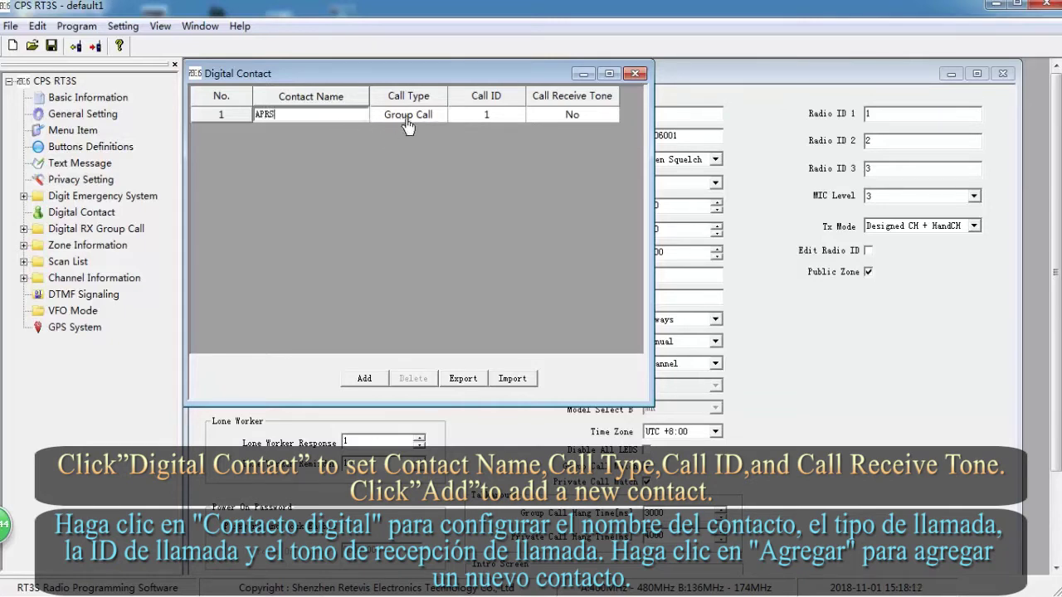
pyautogui.click(404, 116)
pyautogui.click(420, 139)
pyautogui.click(496, 117)
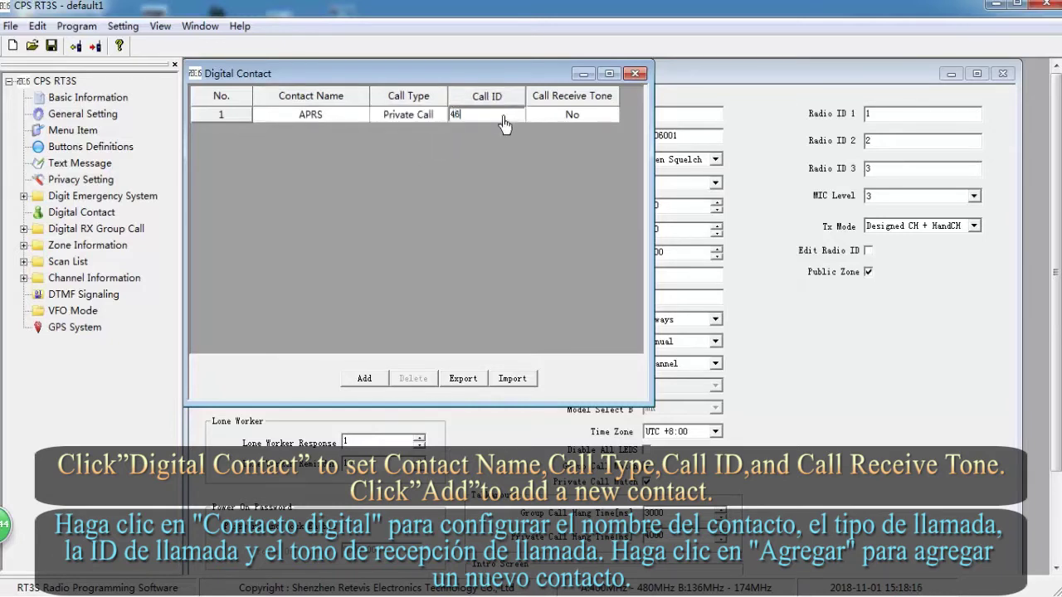
pyautogui.press('Tab')
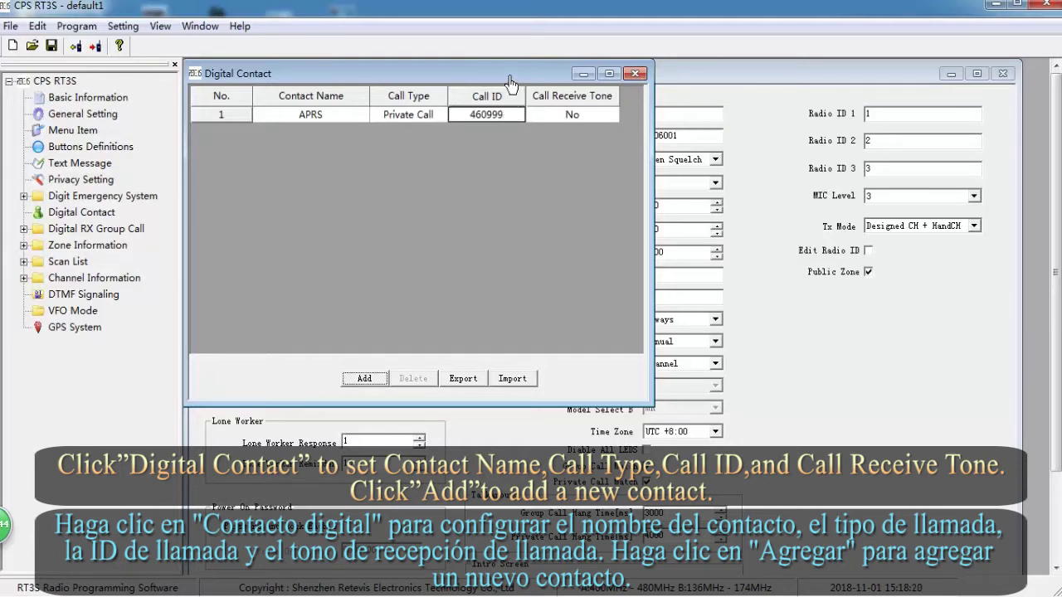
pyautogui.moveTo(509, 83); pyautogui.dragTo(525, 83)
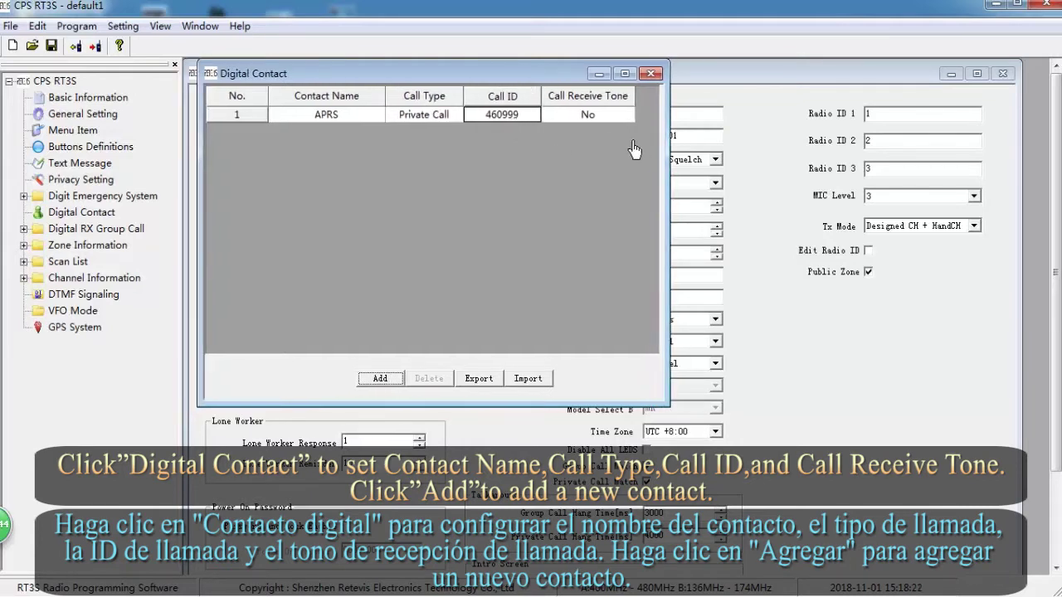
# Add a second contact named TG91, a group call to ID 91.
pyautogui.click(380, 378)
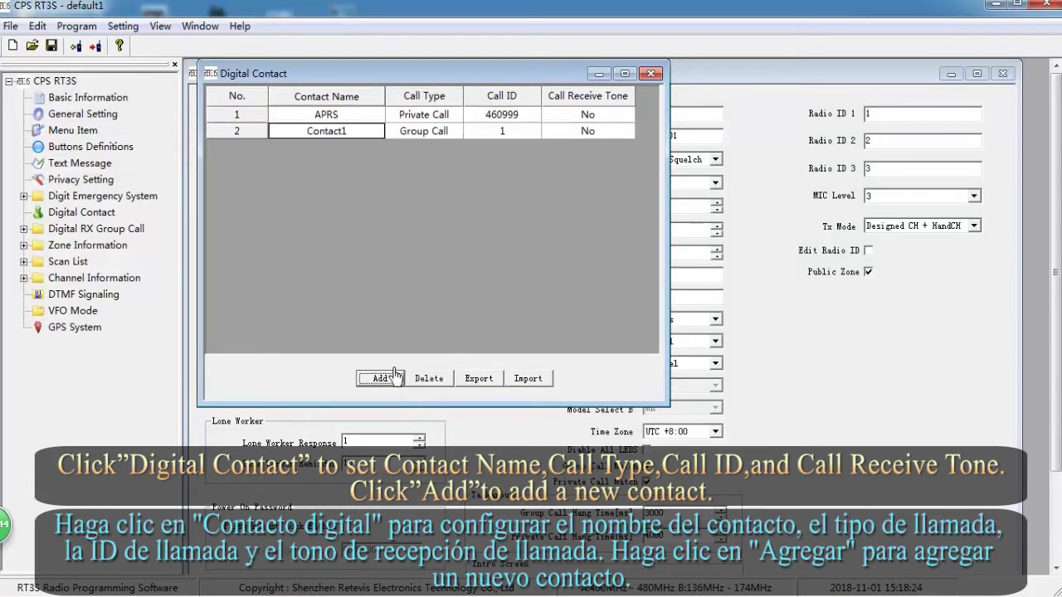
pyautogui.click(370, 142)
pyautogui.press('BackSpace')
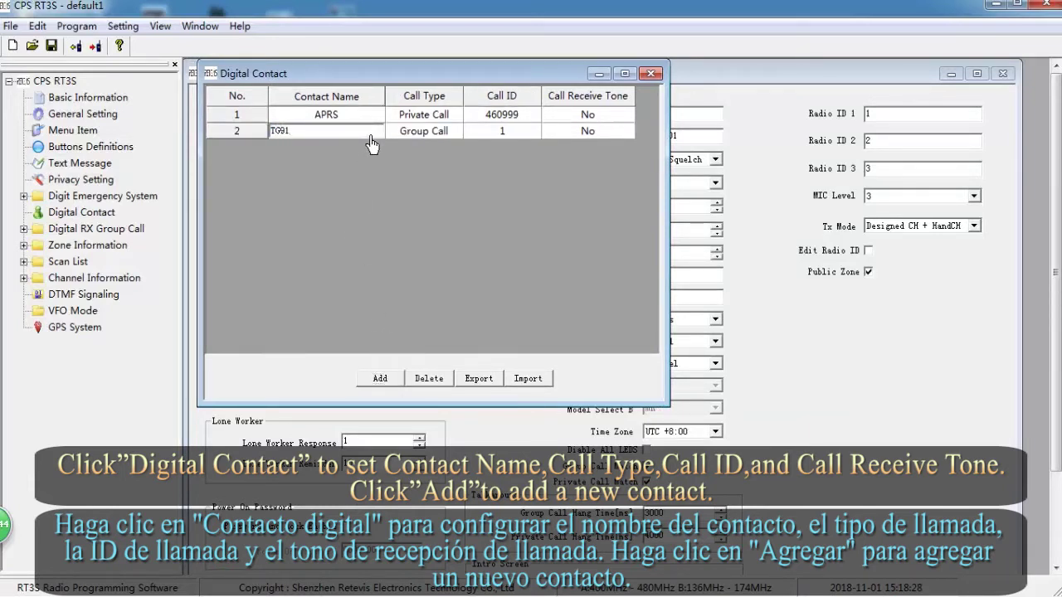
pyautogui.click(408, 137)
pyautogui.click(500, 135)
pyautogui.write('91')
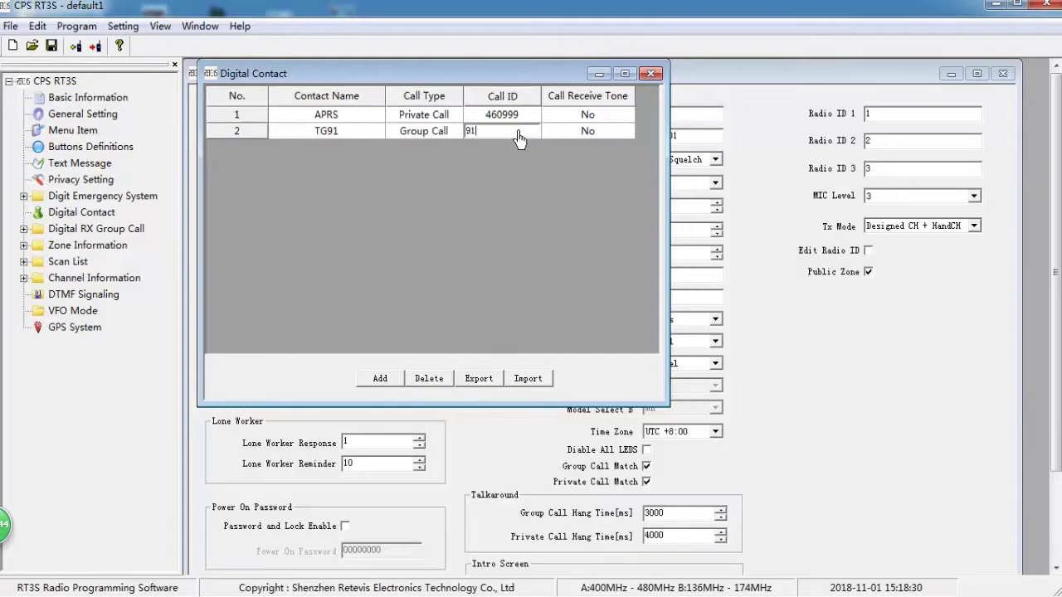
pyautogui.press('Return')
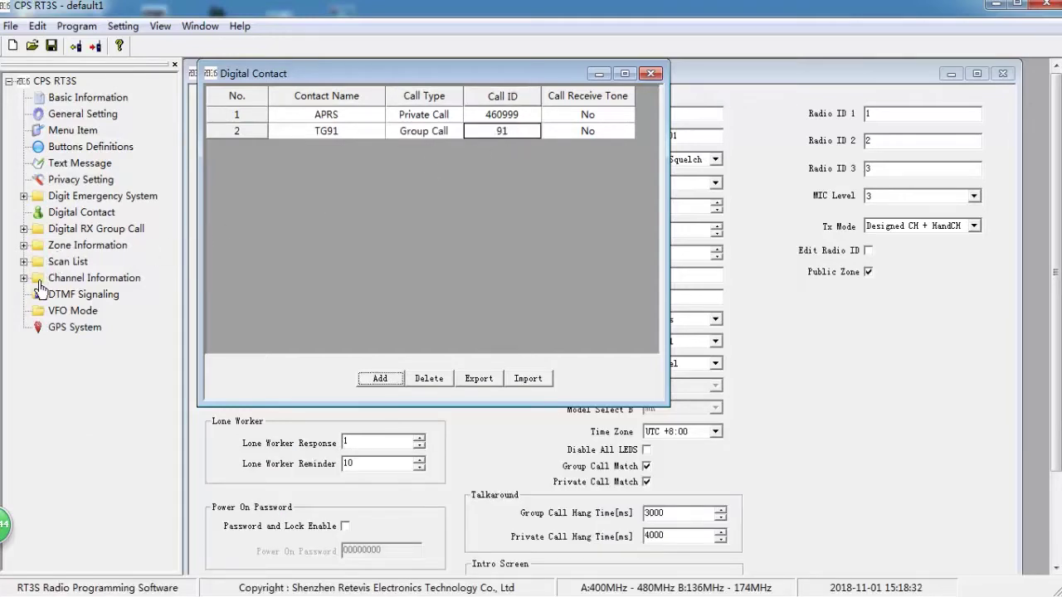
# Make Channel1 a digital channel named APRS.
pyautogui.click(23, 278)
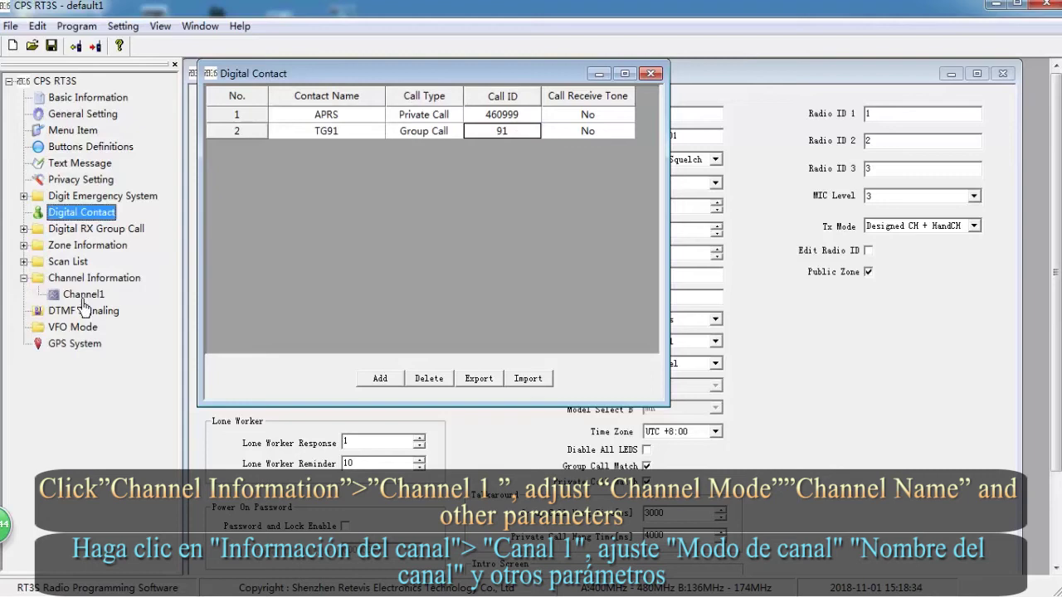
pyautogui.click(83, 294)
pyautogui.click(421, 134)
pyautogui.click(418, 159)
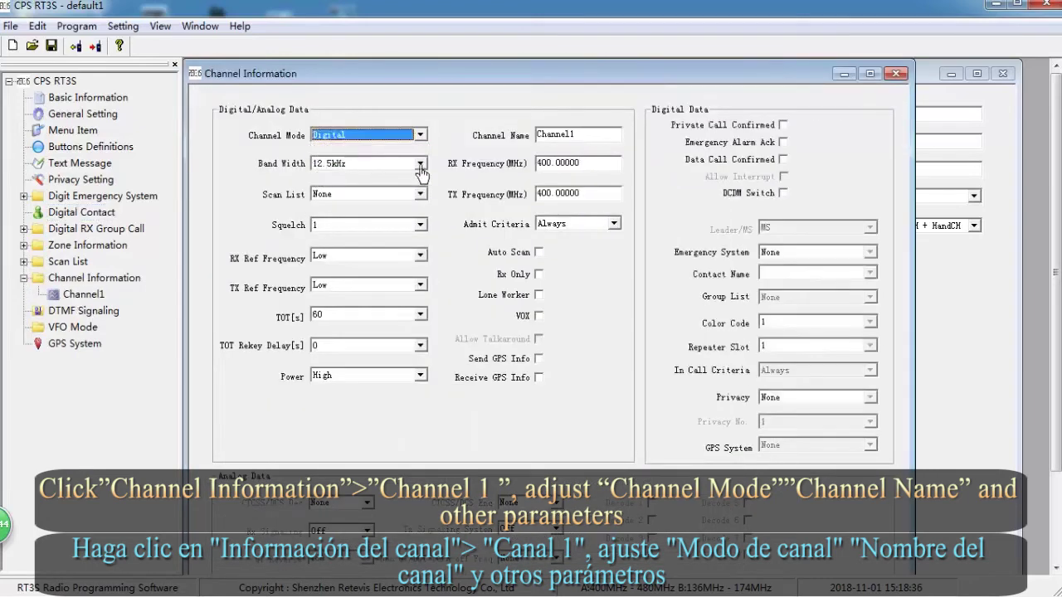
pyautogui.click(560, 140)
pyautogui.doubleClick(564, 137)
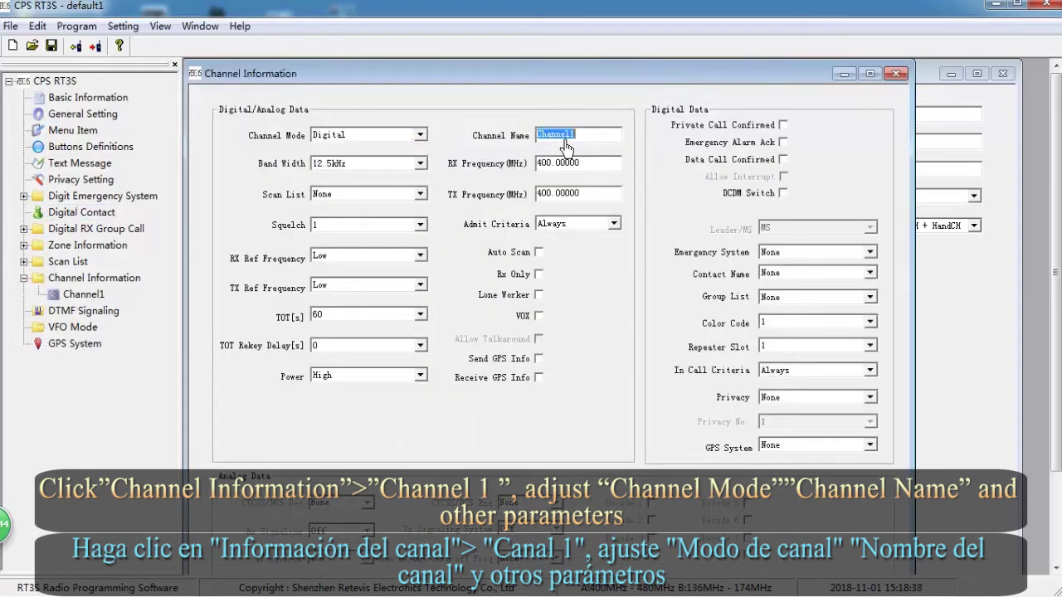
pyautogui.press('BackSpace')
pyautogui.doubleClick(577, 164)
# Set RX 444.75 and TX 449.75 MHz, contact APRS, and enable Send and Receive GPS Info.
pyautogui.write('44')
pyautogui.doubleClick(559, 199)
pyautogui.write('4')
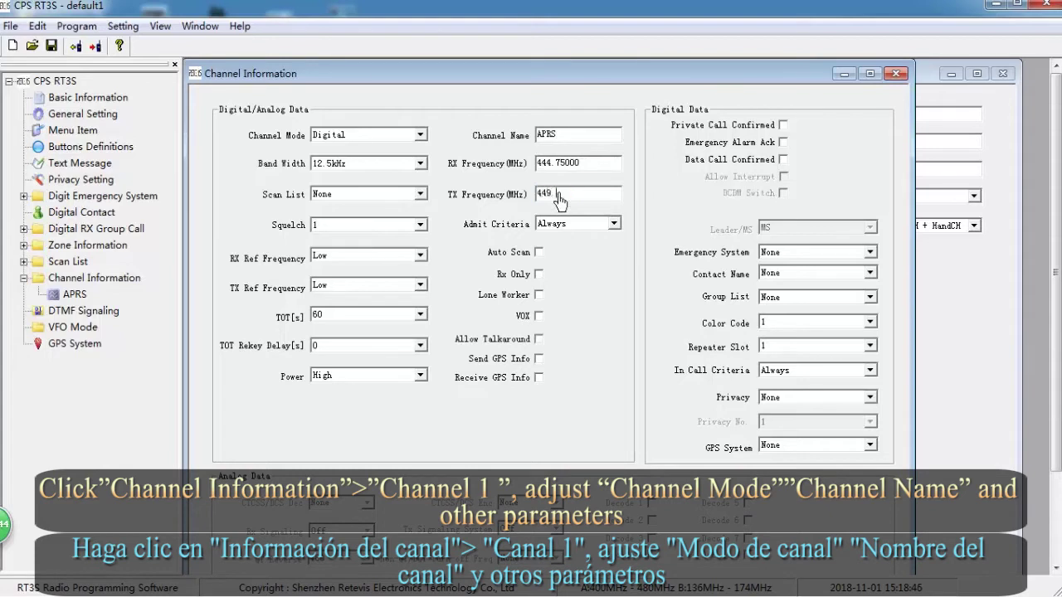
pyautogui.write('.75000')
pyautogui.click(805, 273)
pyautogui.click(783, 297)
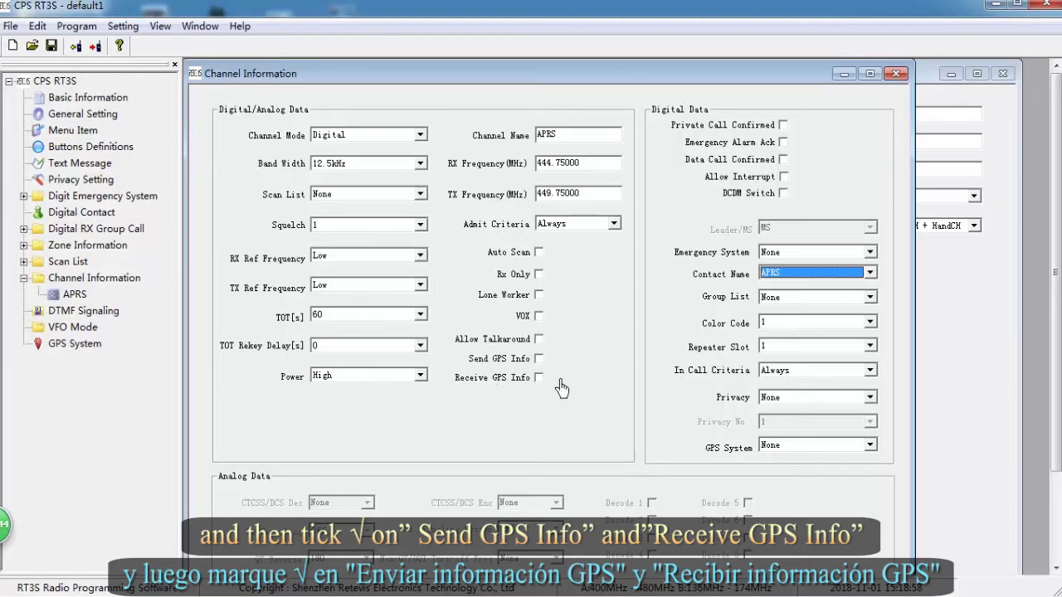
pyautogui.click(538, 359)
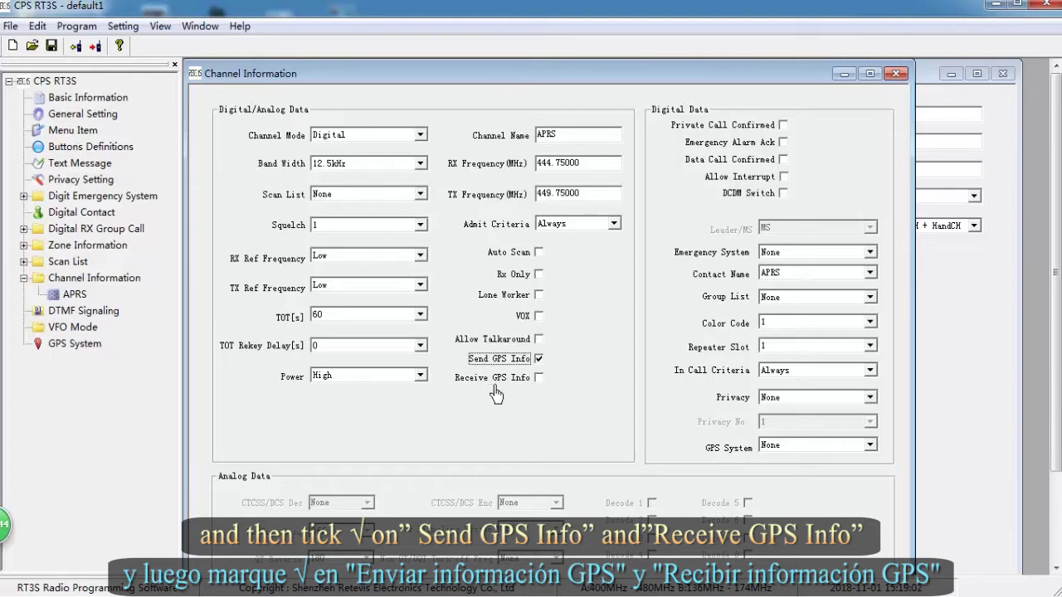
pyautogui.click(538, 378)
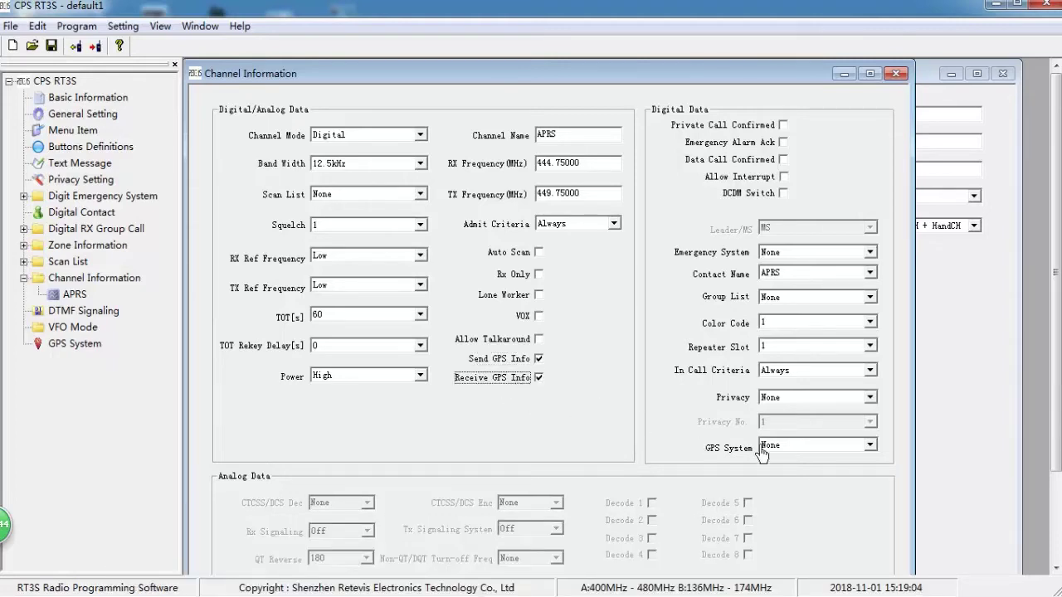
# Tick GPS under Utilities in Menu Item settings, then close that window.
pyautogui.click(80, 135)
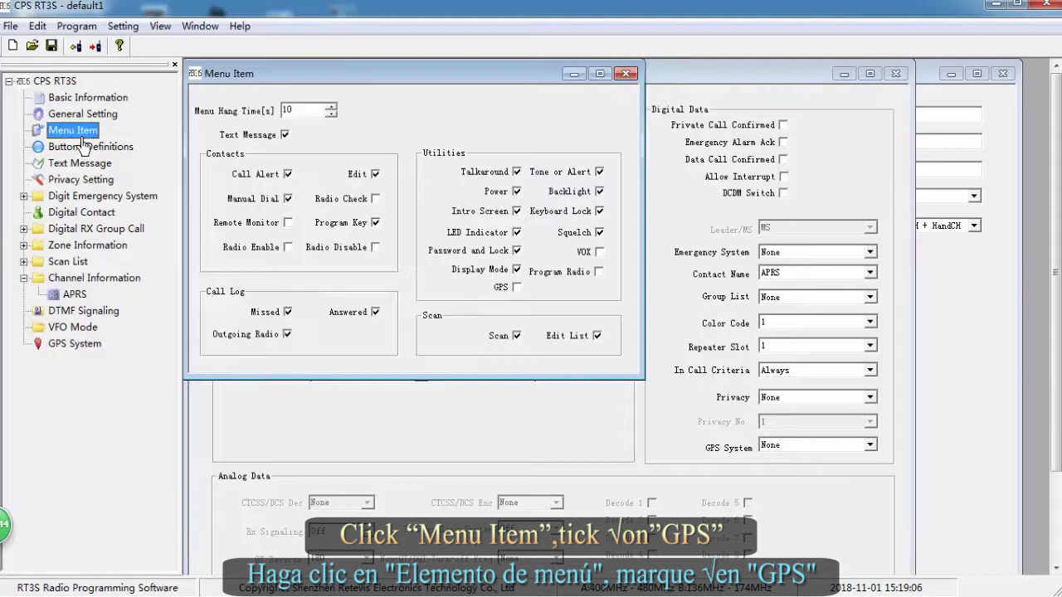
pyautogui.click(516, 287)
pyautogui.click(626, 73)
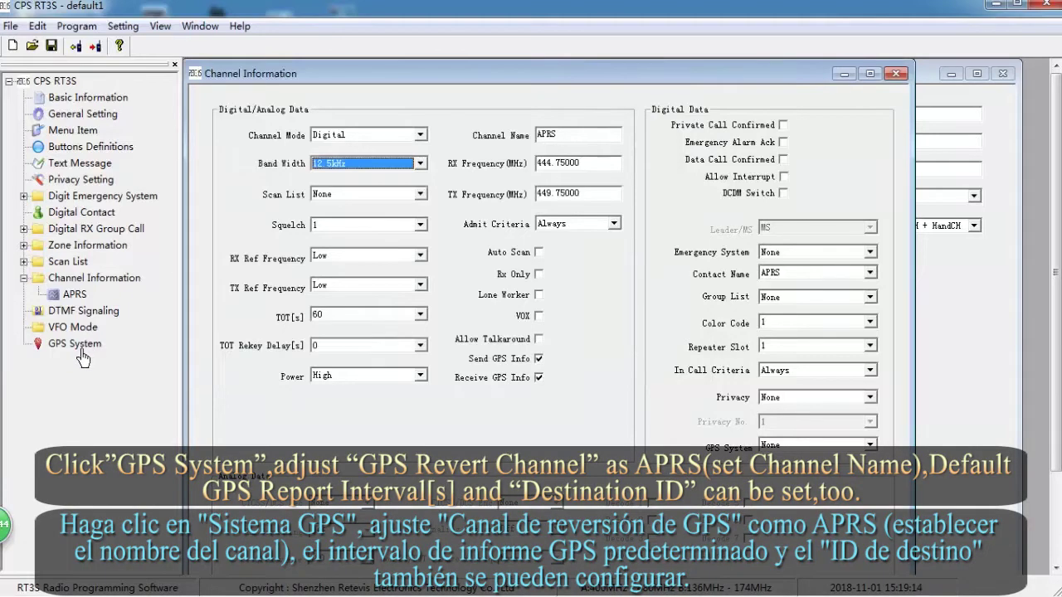
# On GPS 1, set revert channel APRS, report interval 60 seconds and destination ID APRS.
pyautogui.click(81, 347)
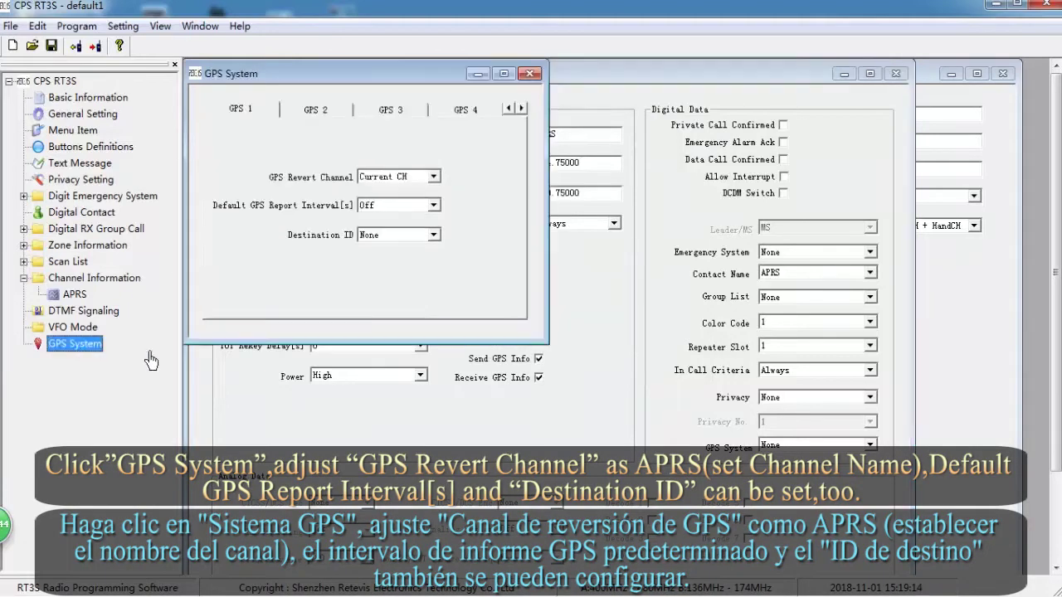
pyautogui.click(397, 177)
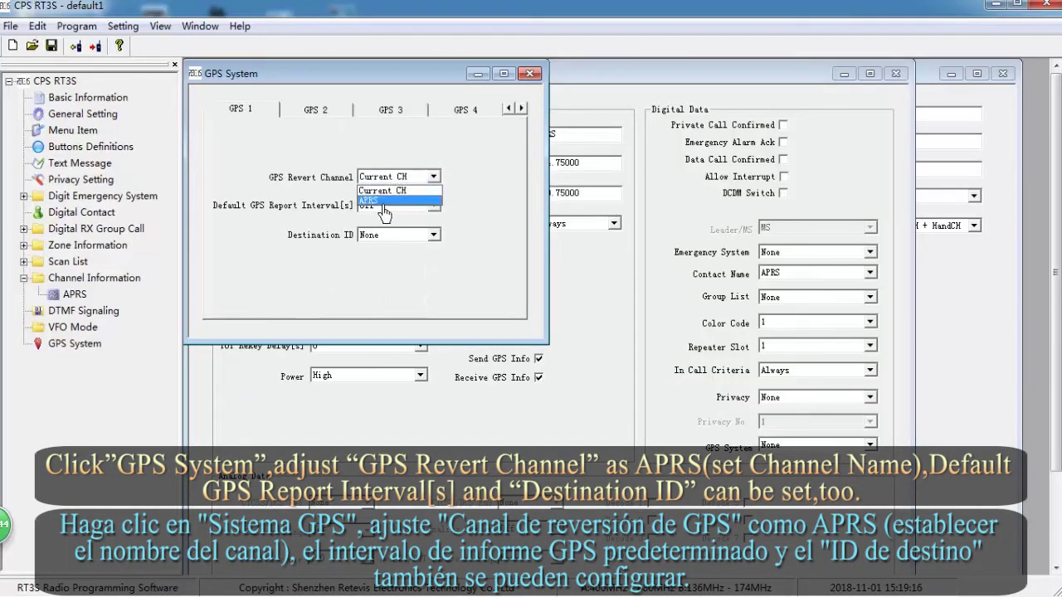
pyautogui.click(388, 201)
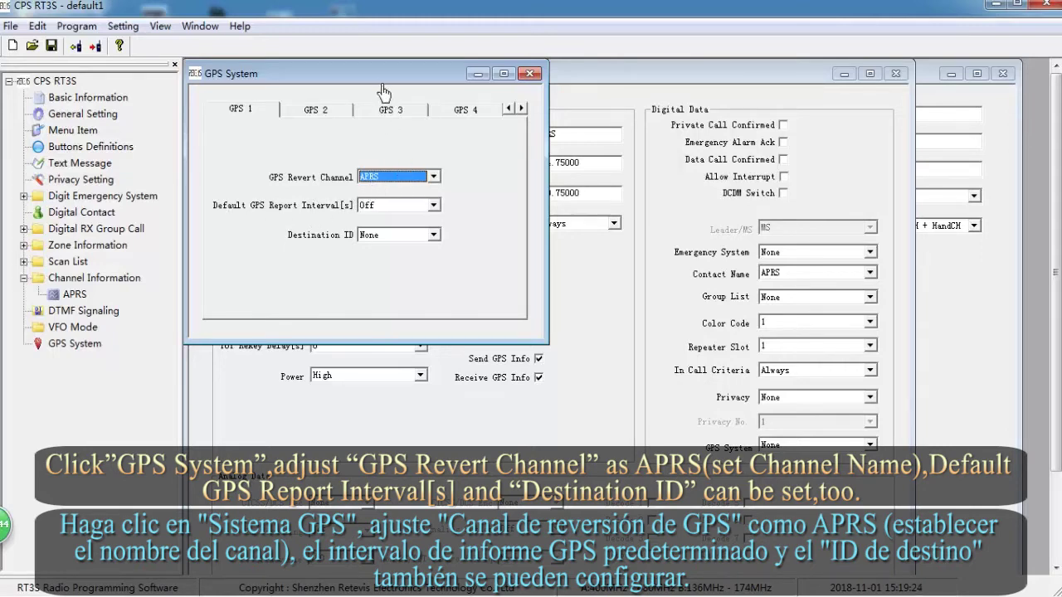
pyautogui.moveTo(381, 89); pyautogui.dragTo(400, 222)
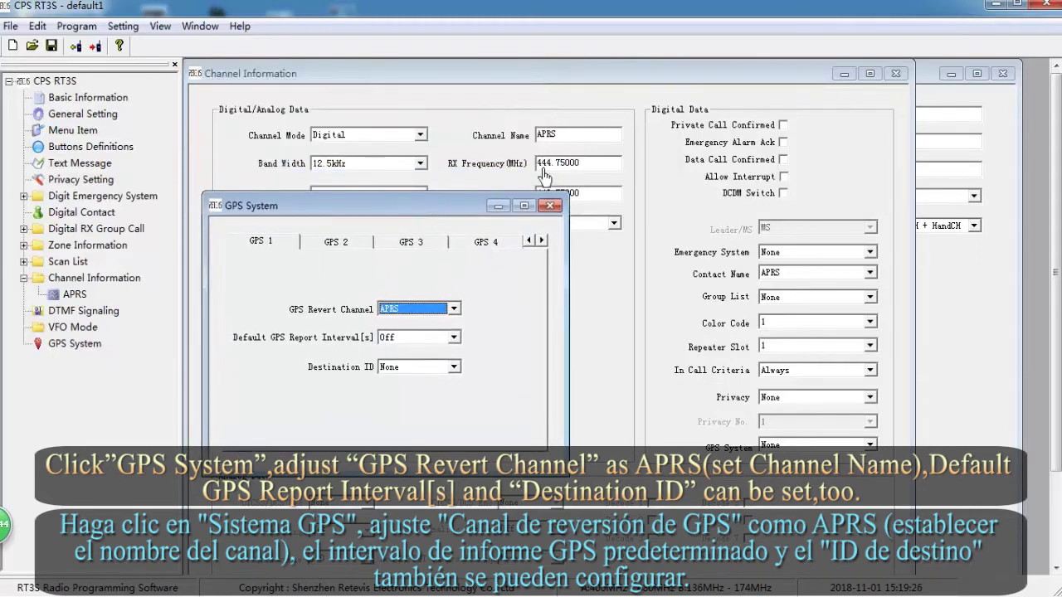
pyautogui.moveTo(465, 217); pyautogui.dragTo(322, 348)
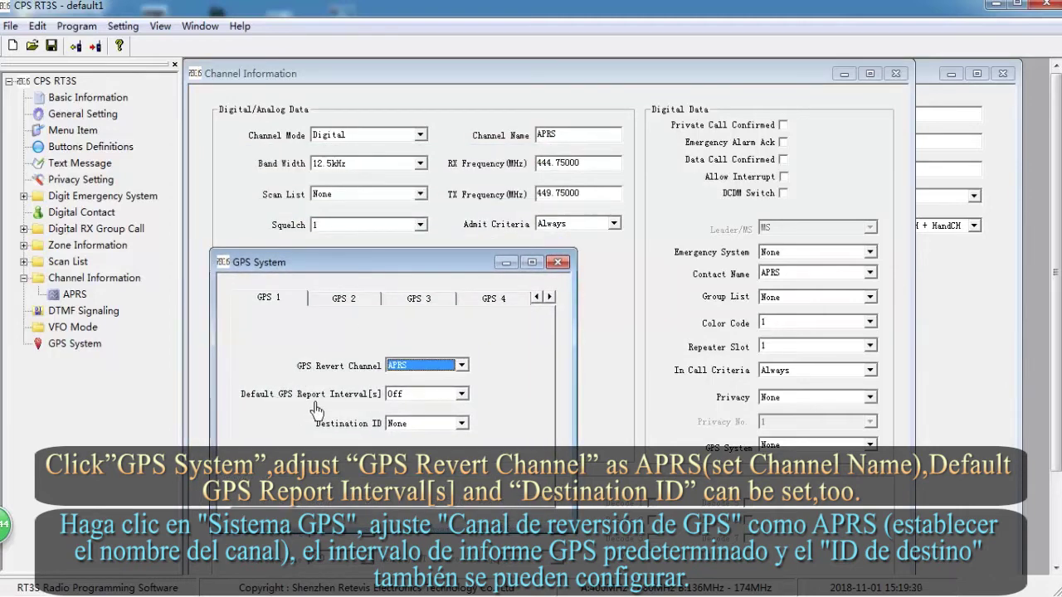
pyautogui.click(418, 395)
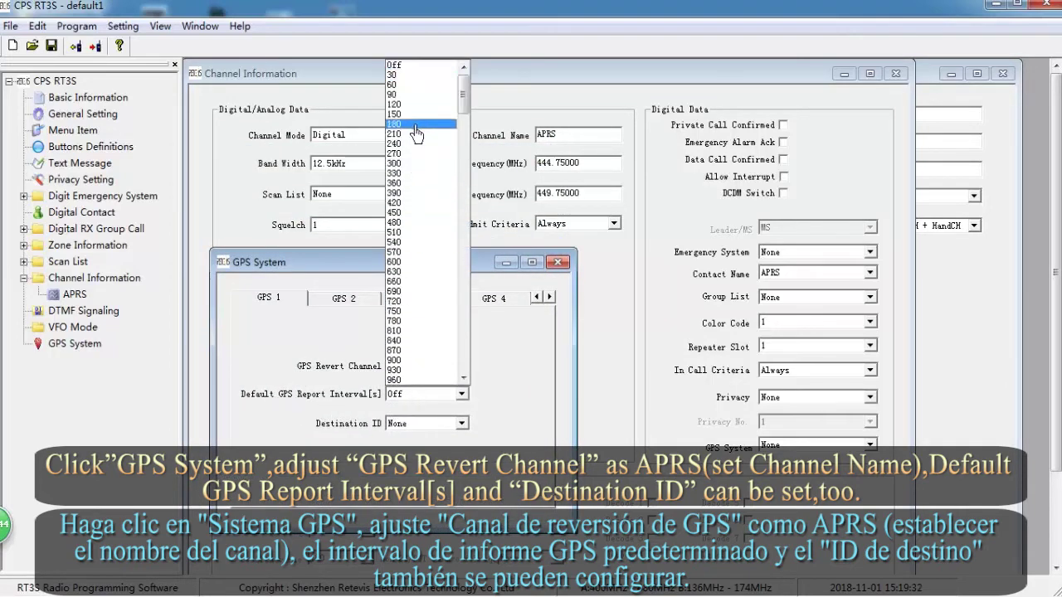
pyautogui.click(410, 84)
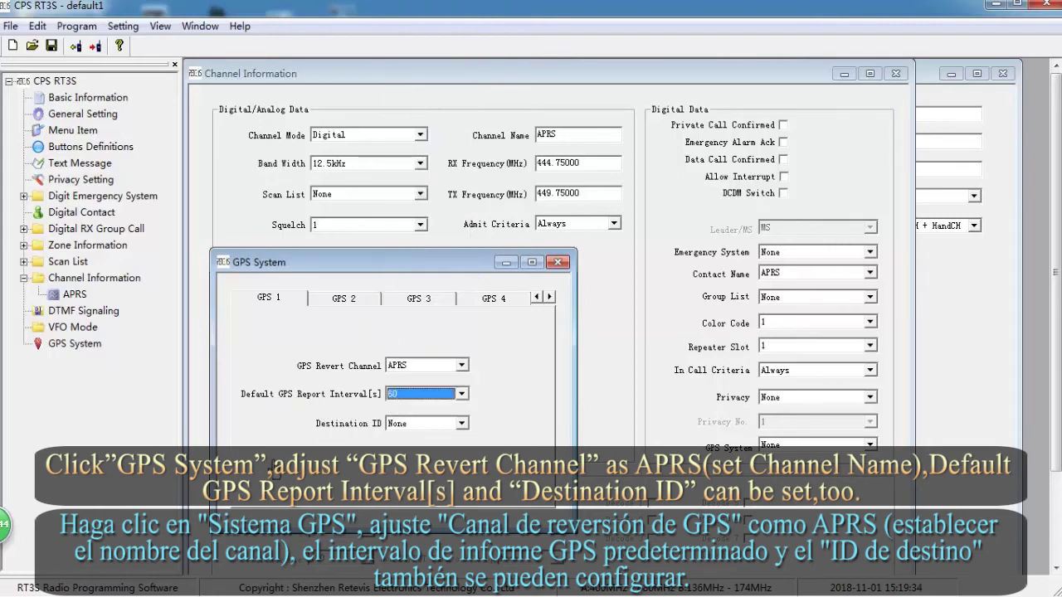
pyautogui.click(416, 424)
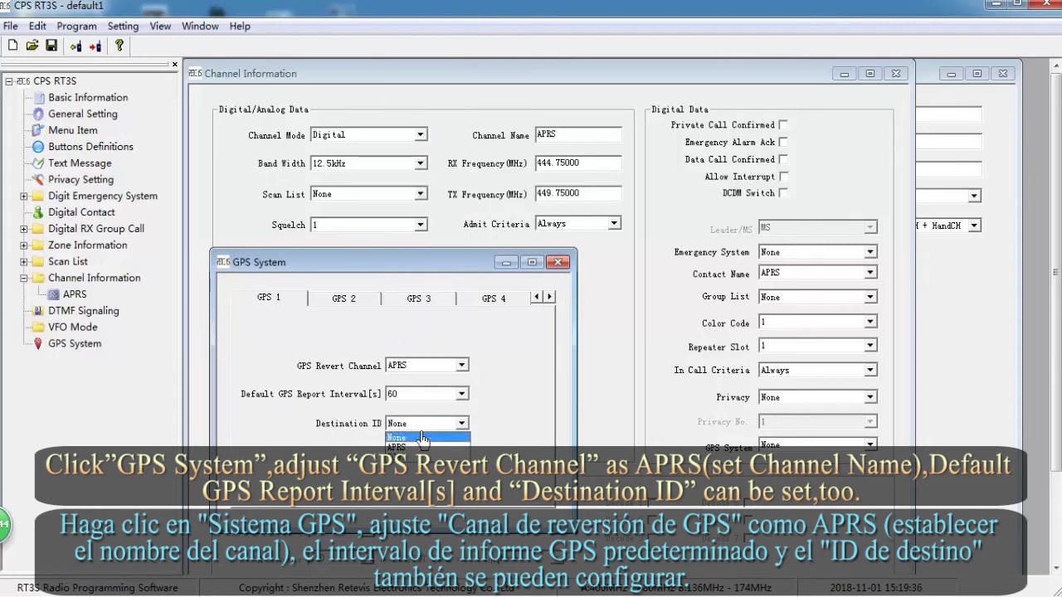
pyautogui.click(414, 449)
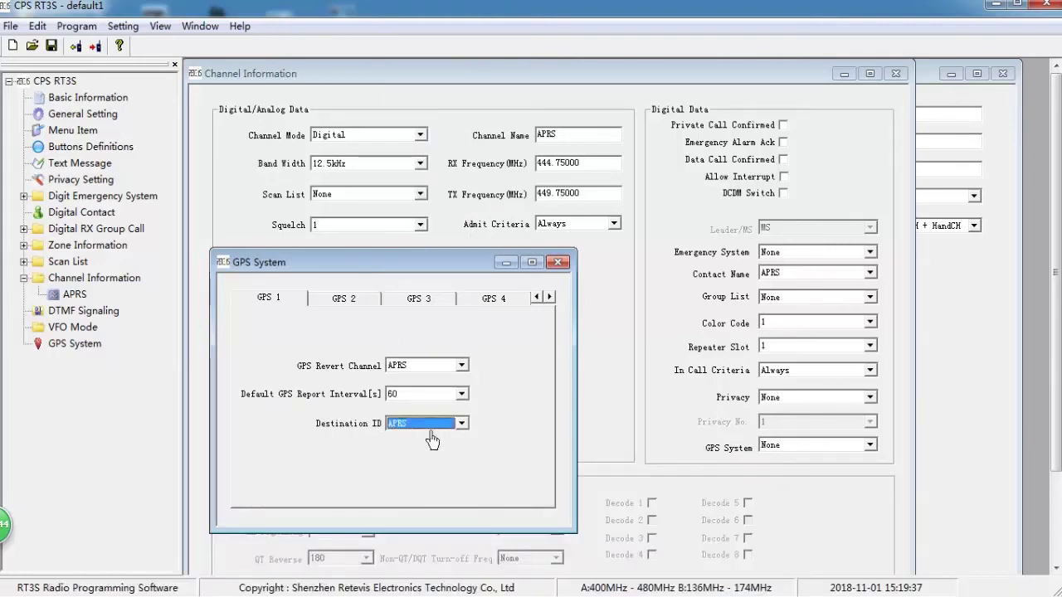
# Set GPS System 1 on the APRS channel and show its settings full size.
pyautogui.click(558, 263)
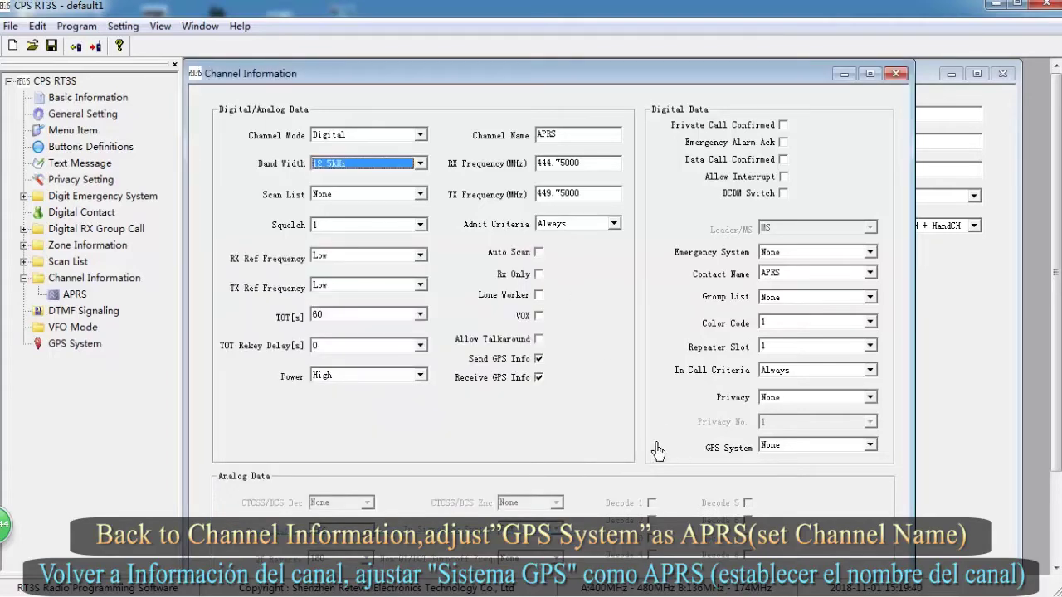
pyautogui.click(784, 453)
pyautogui.click(776, 471)
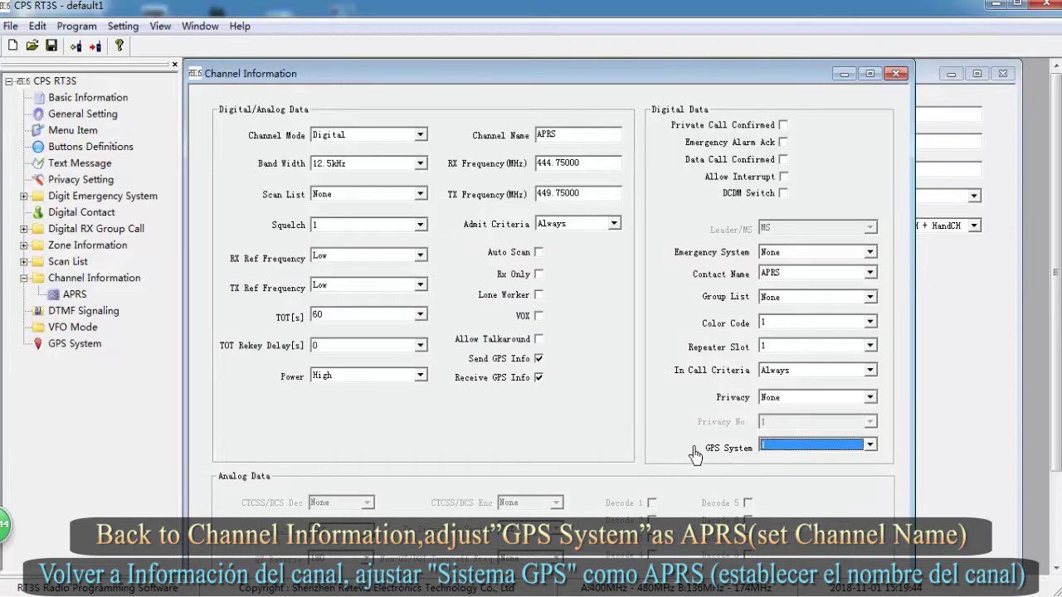
pyautogui.doubleClick(74, 294)
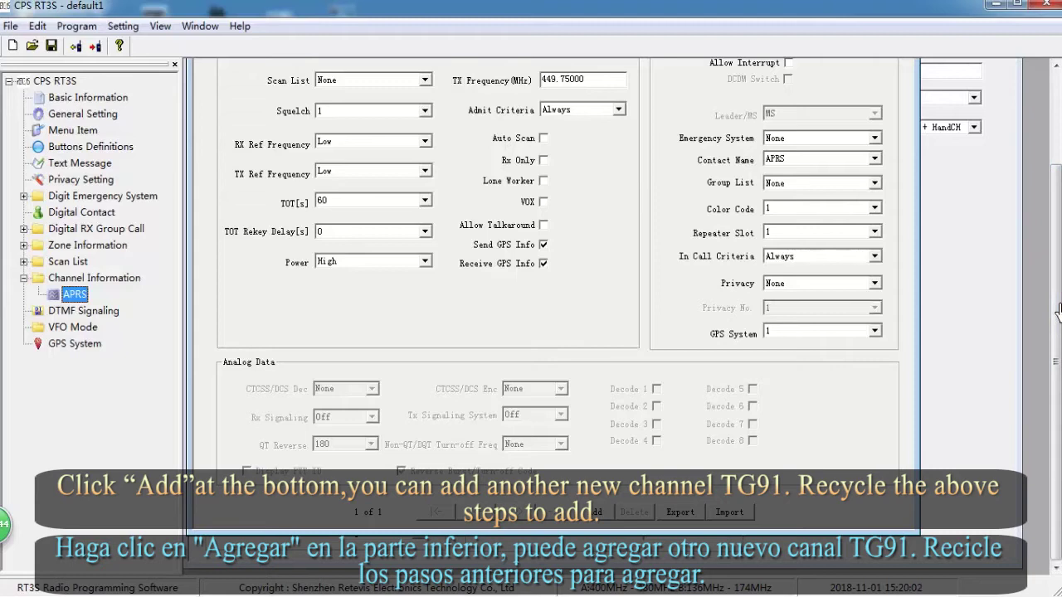
# Add a new digital channel named TG91.
pyautogui.click(604, 512)
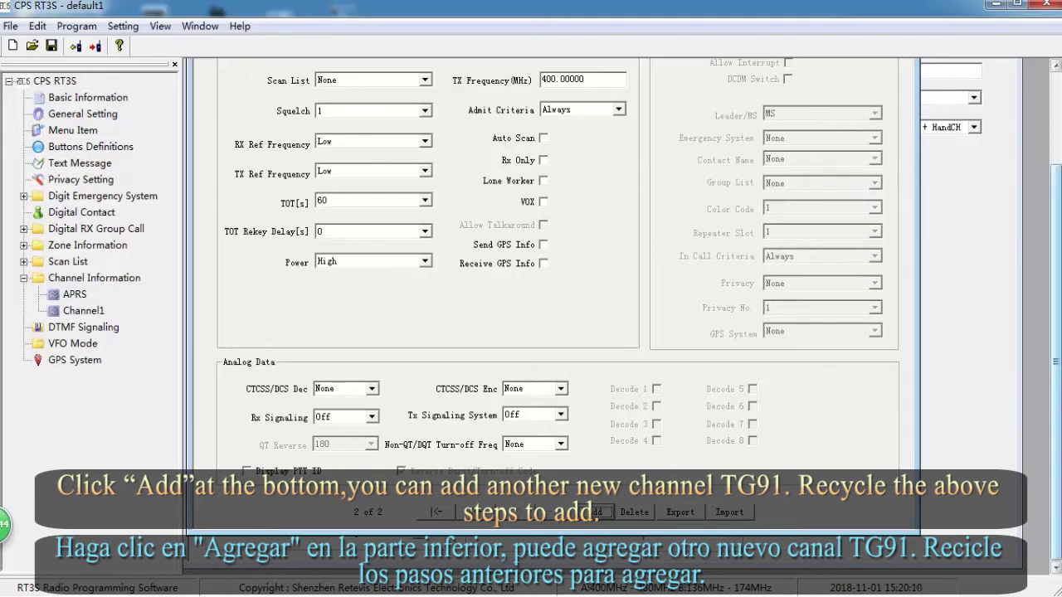
pyautogui.scroll(3, 547, 290)
pyautogui.click(407, 139)
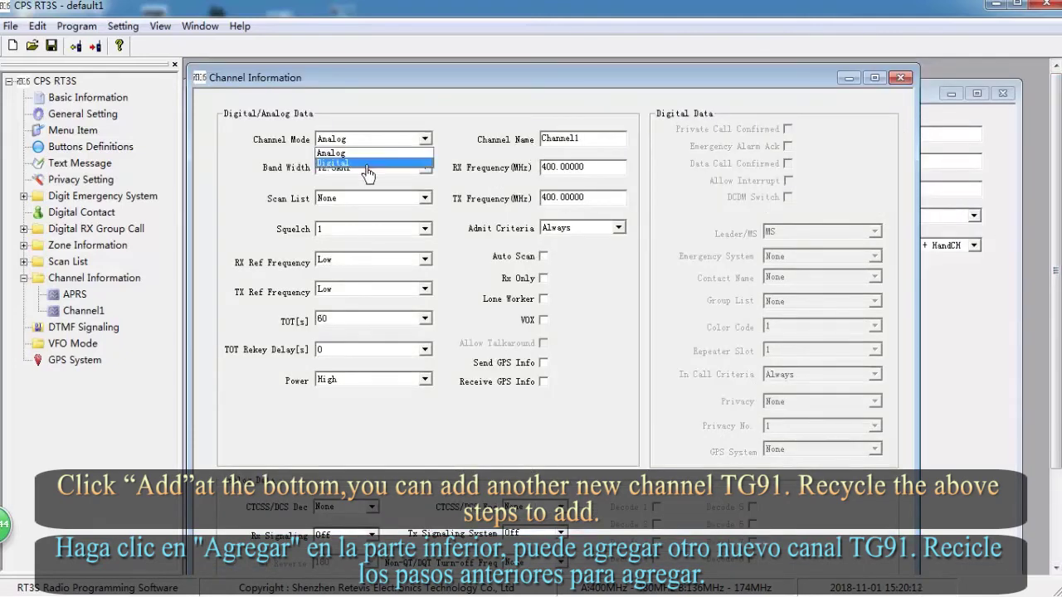
pyautogui.click(367, 163)
pyautogui.doubleClick(560, 141)
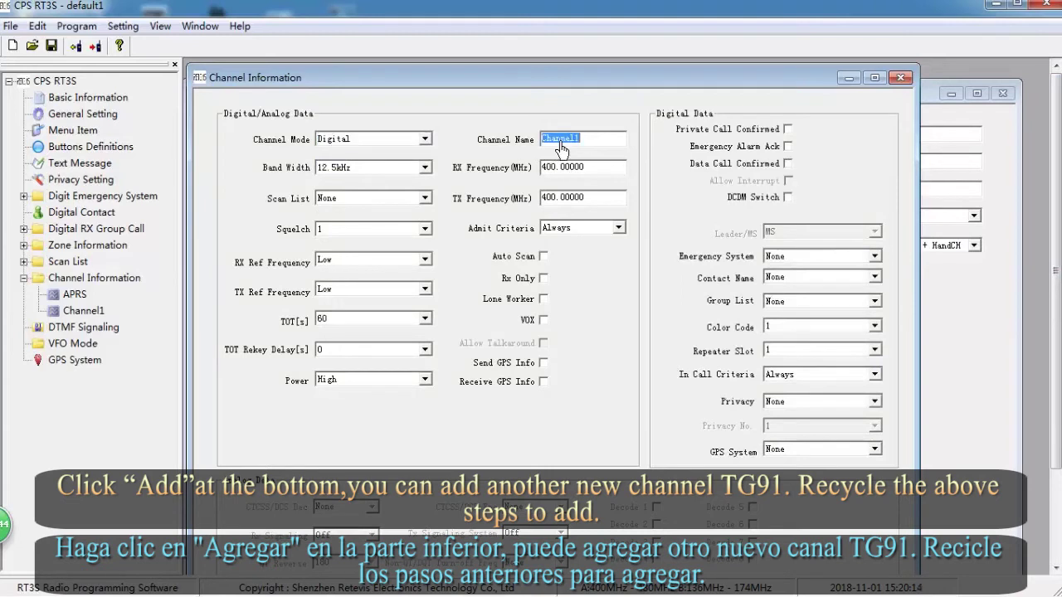
pyautogui.write('tg')
# Give TG91 RX 444.75000, TX 449.75000 and contact TG91.
pyautogui.doubleClick(571, 169)
pyautogui.write('444')
pyautogui.doubleClick(568, 200)
pyautogui.write('49')
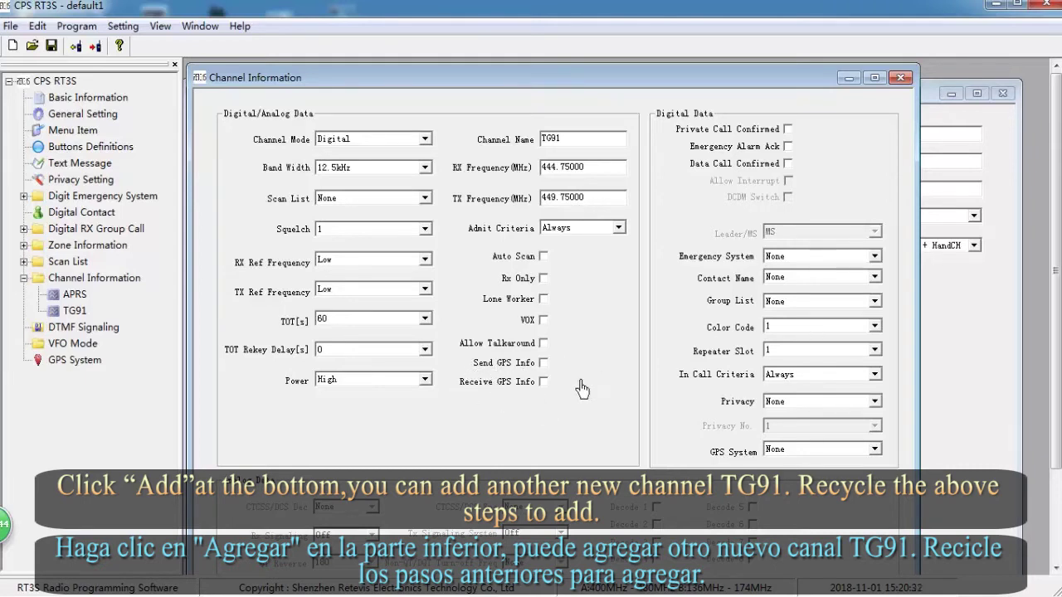
pyautogui.click(795, 278)
pyautogui.click(796, 306)
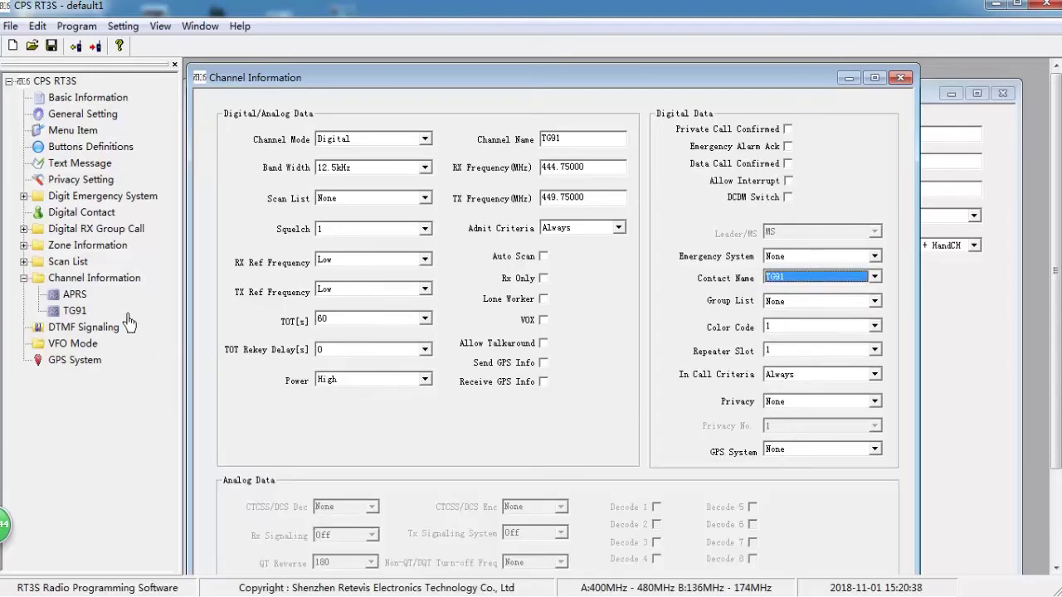
# Add TG91 to Zone1 as Channel Member B beside APRS, then close Zone1.
pyautogui.doubleClick(37, 245)
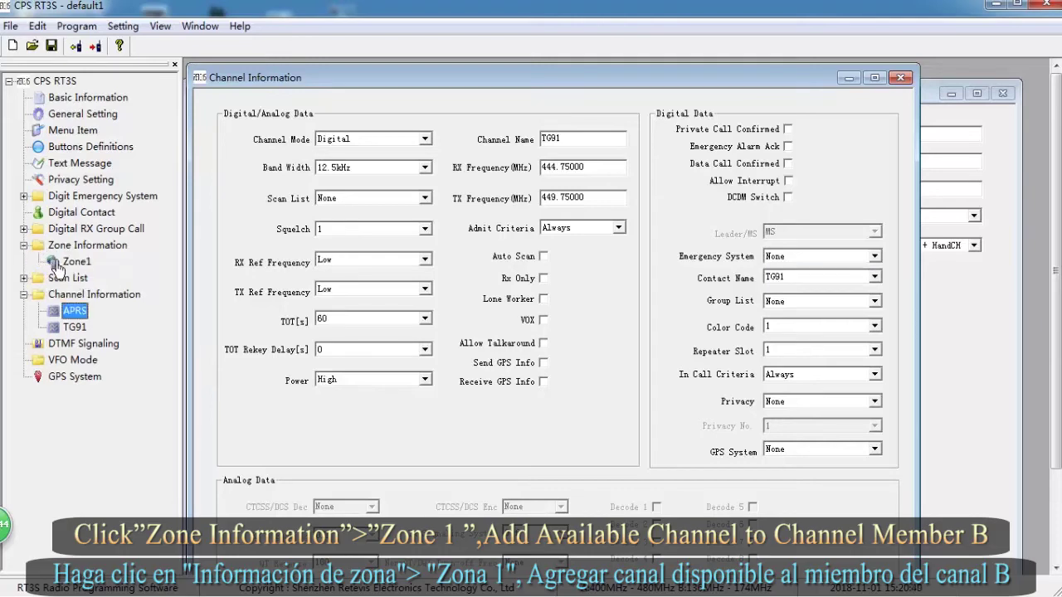
pyautogui.click(83, 264)
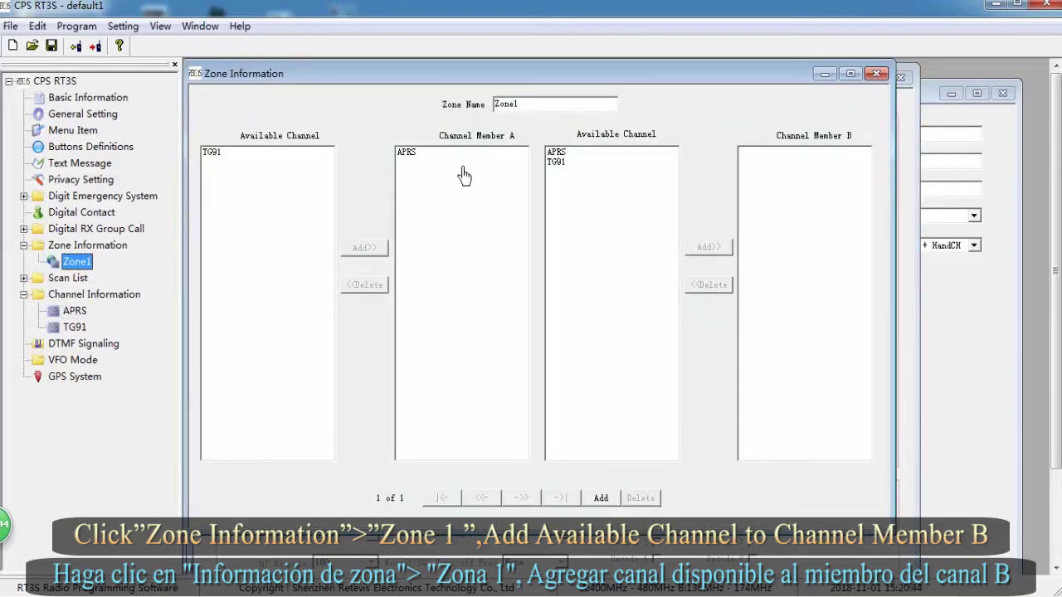
pyautogui.click(578, 163)
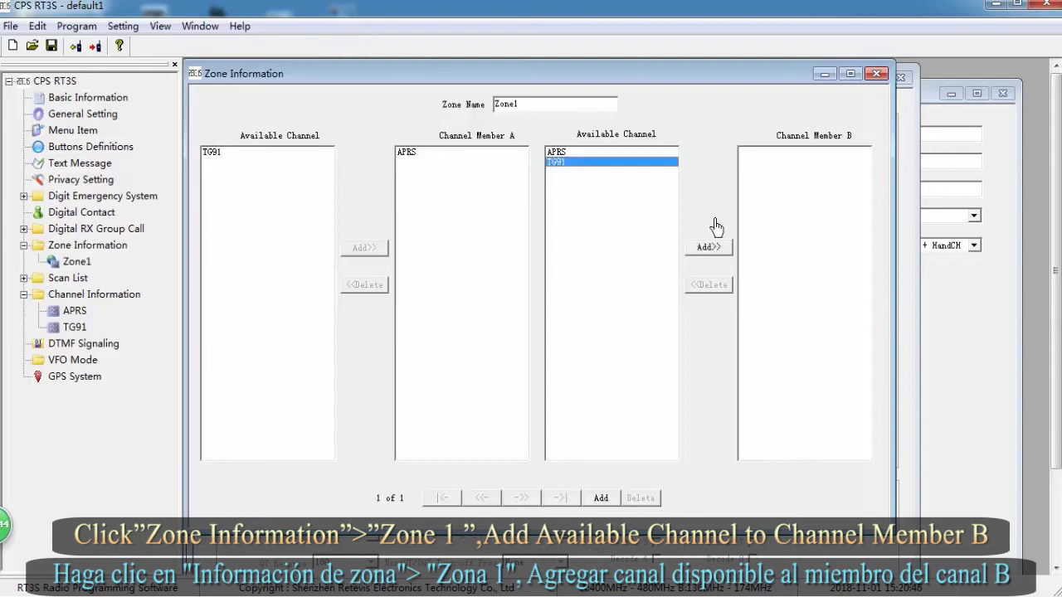
pyautogui.click(708, 246)
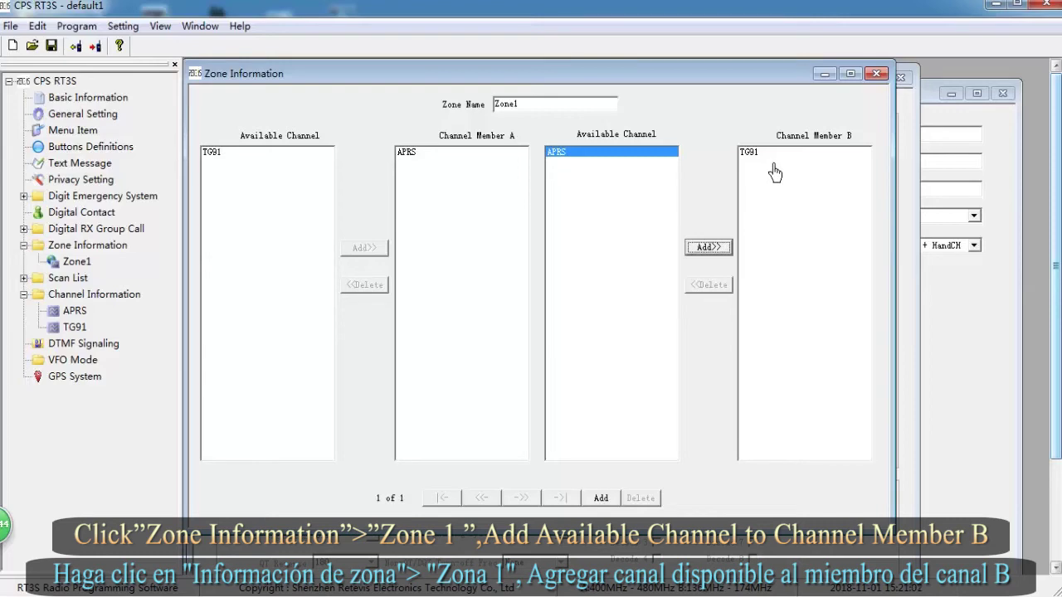
pyautogui.click(884, 80)
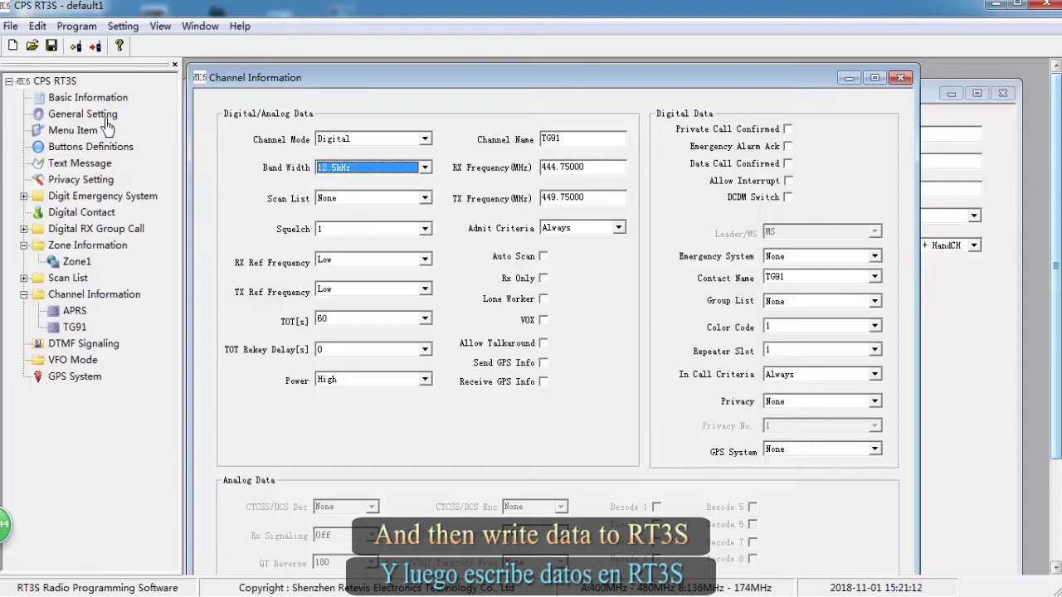
# Write the codeplug to the radio, confirming the Write data to radio dialog.
pyautogui.click(96, 47)
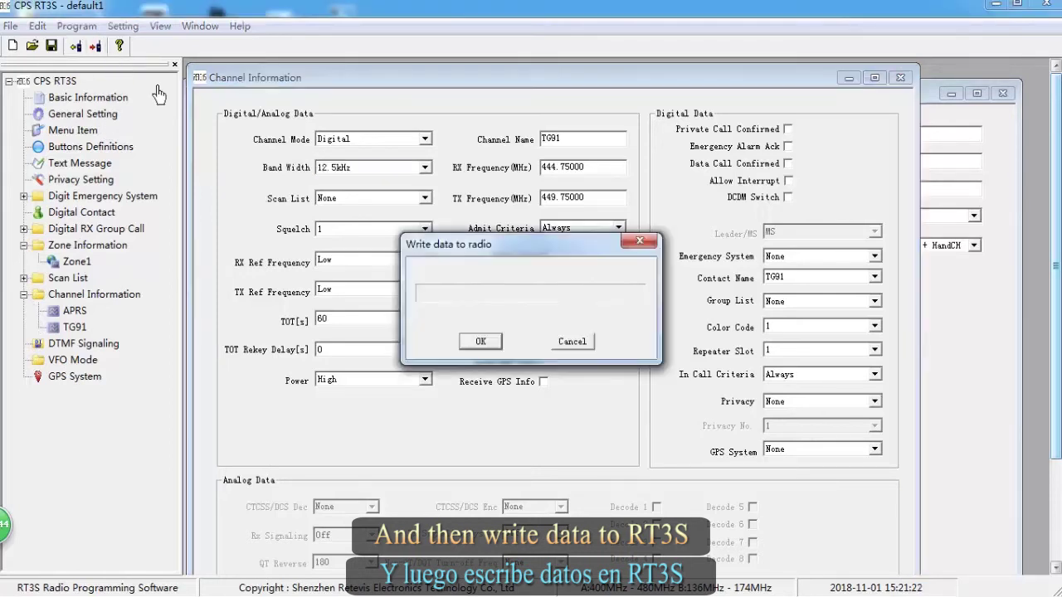
pyautogui.click(486, 345)
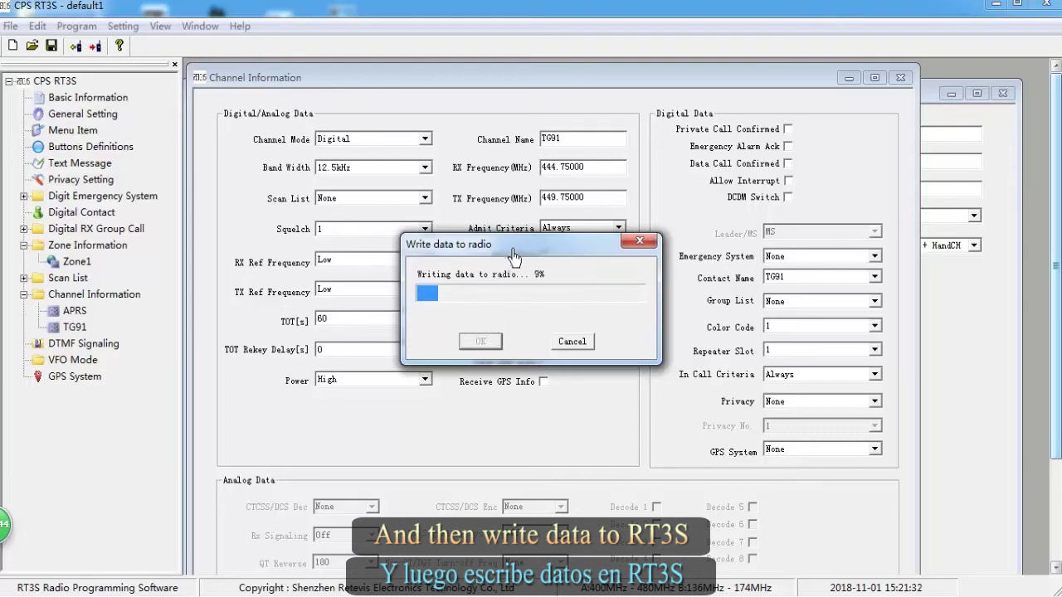
pyautogui.moveTo(513, 249); pyautogui.dragTo(518, 264)
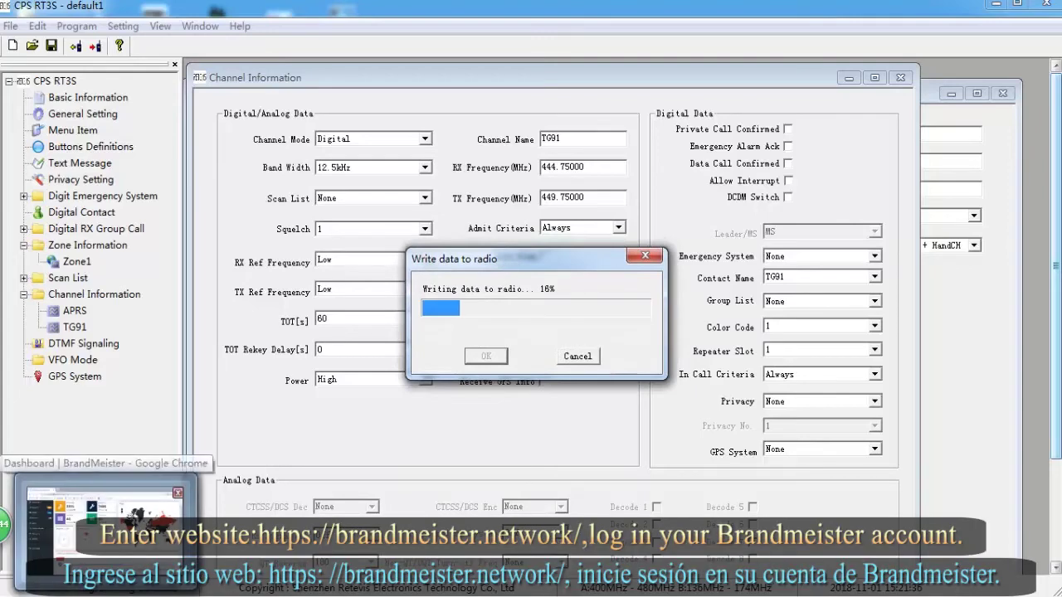
# In Chrome, dismiss the password prompt and open BrandMeister's Services > SelfCare page.
pyautogui.click(104, 514)
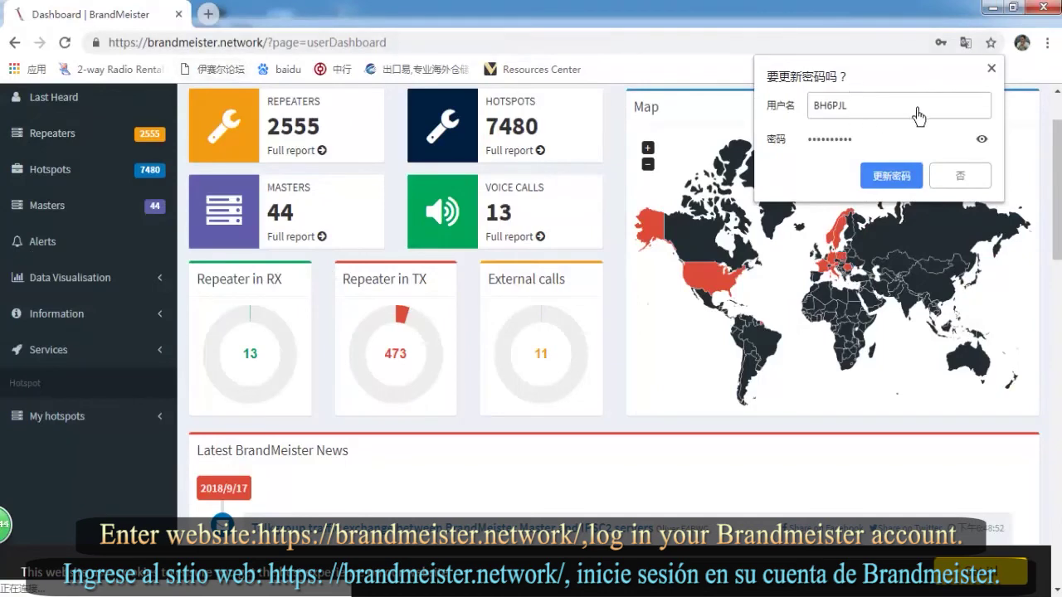
pyautogui.click(992, 68)
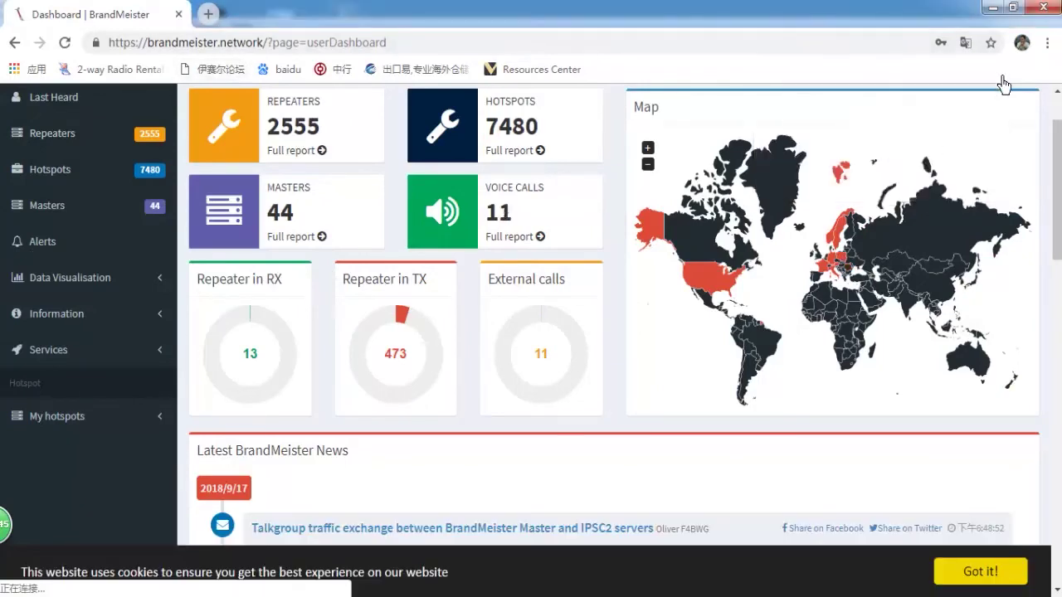
pyautogui.click(93, 421)
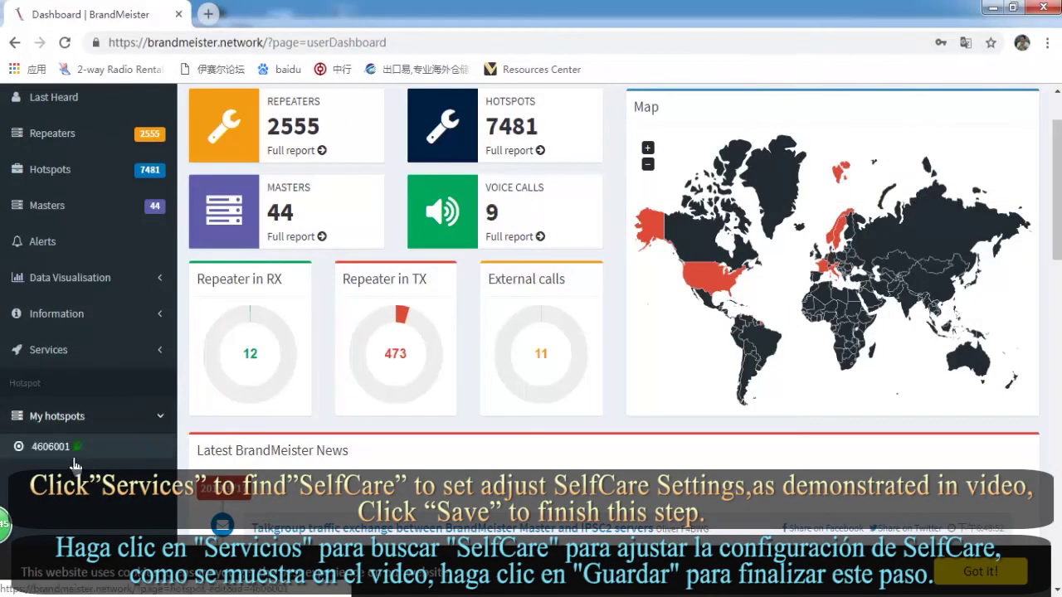
pyautogui.click(72, 355)
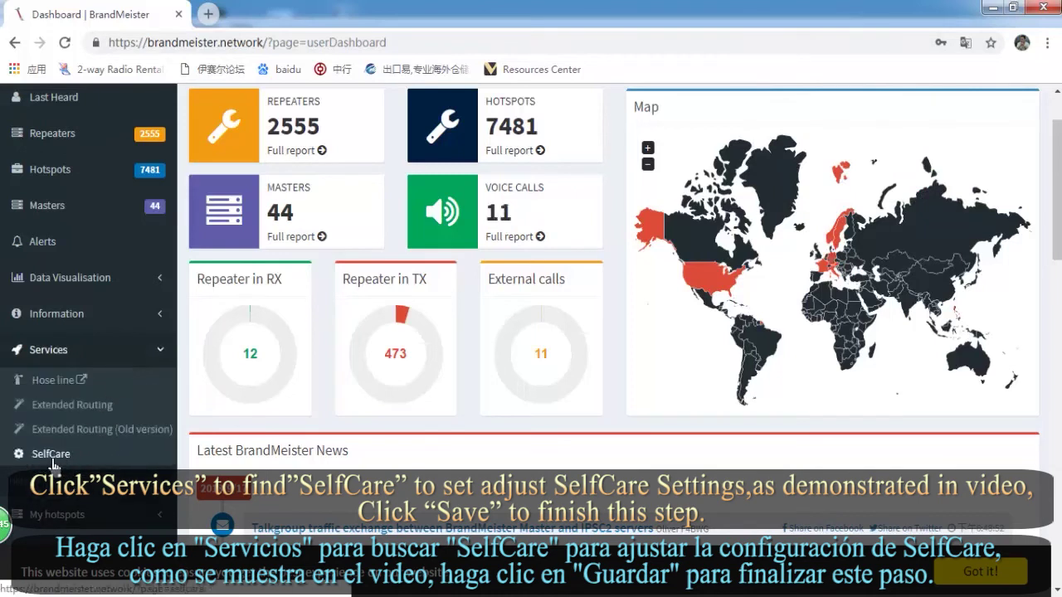
pyautogui.click(67, 458)
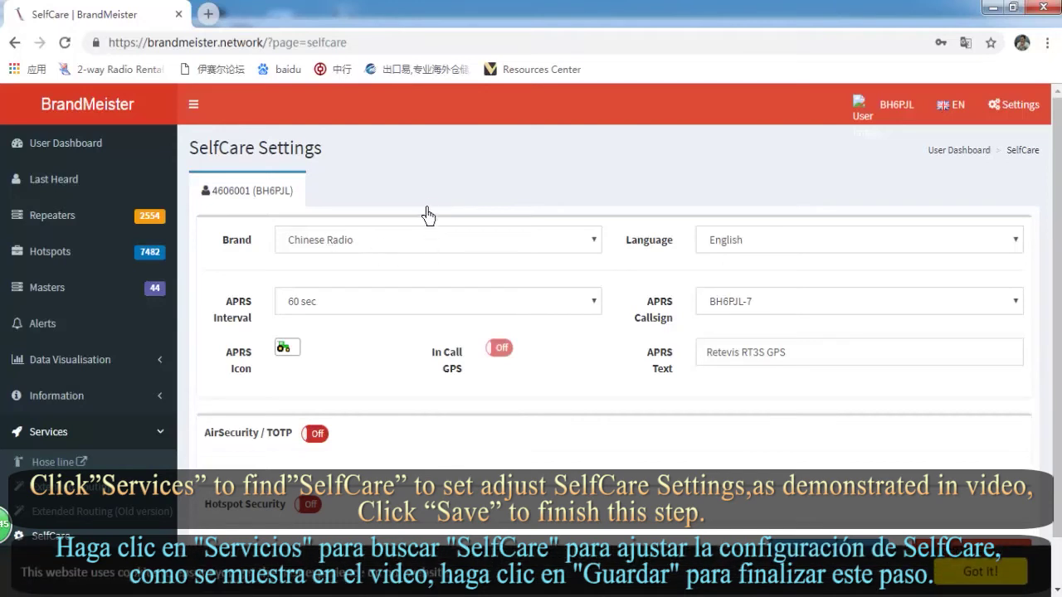
# Keep the brand as Chinese Radio and the APRS interval at 60 sec, then bring up the APRS icon grid.
pyautogui.scroll(-1, 486, 213)
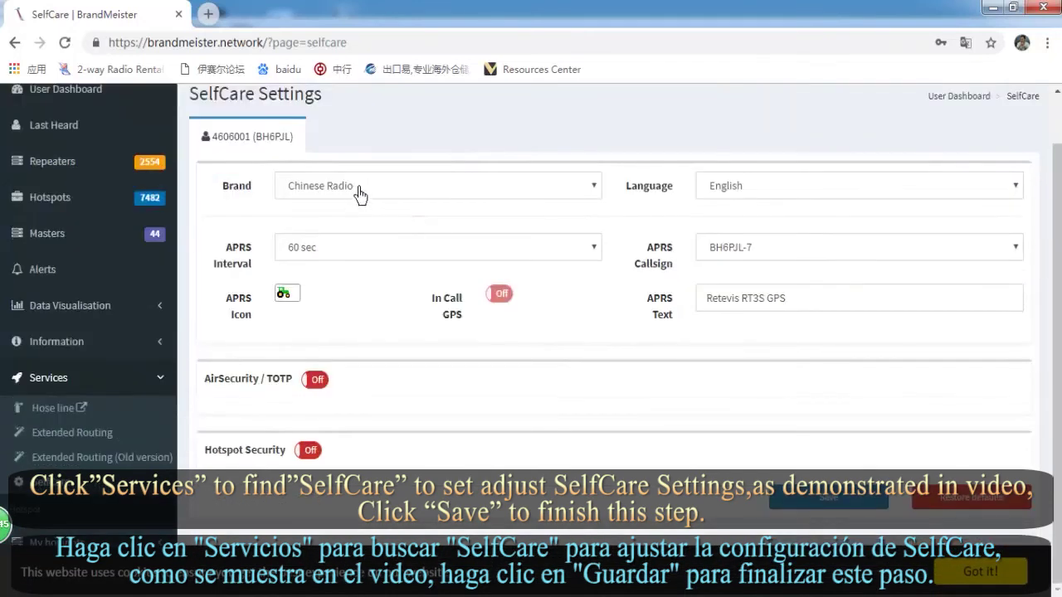
pyautogui.click(357, 191)
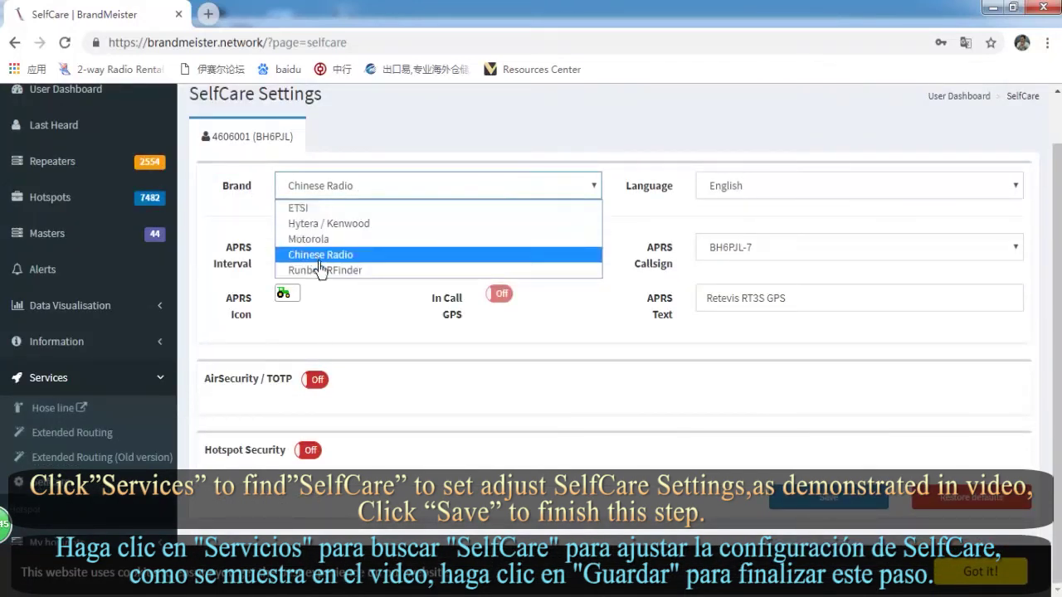
pyautogui.click(348, 257)
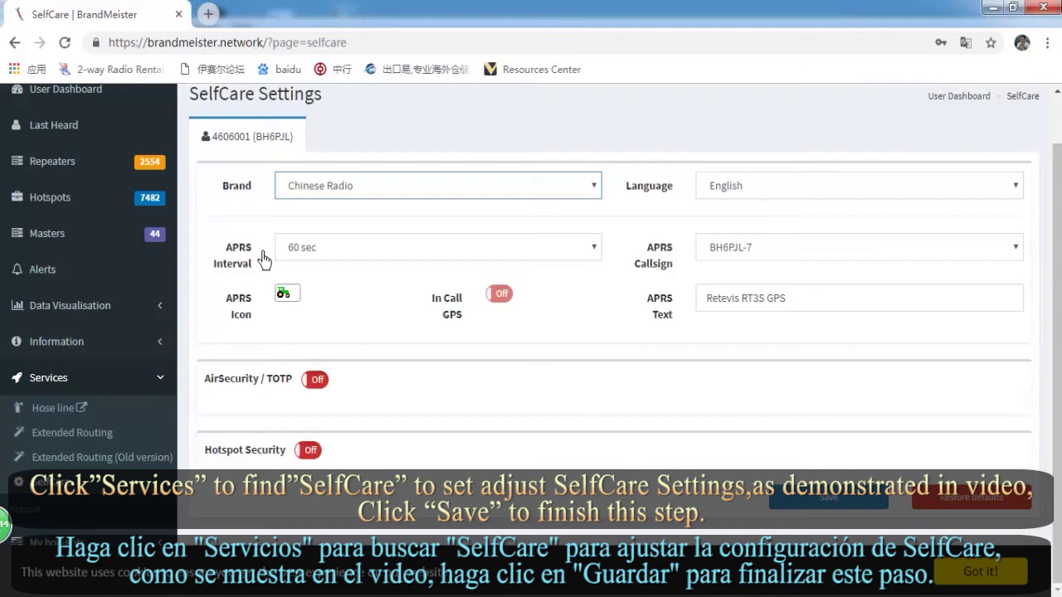
pyautogui.click(336, 257)
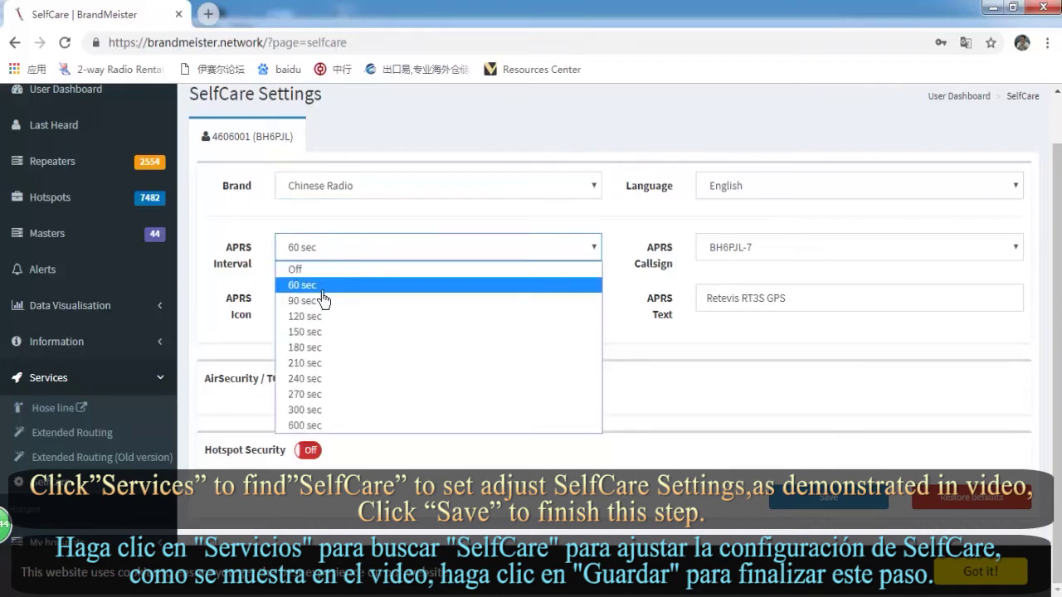
pyautogui.click(328, 290)
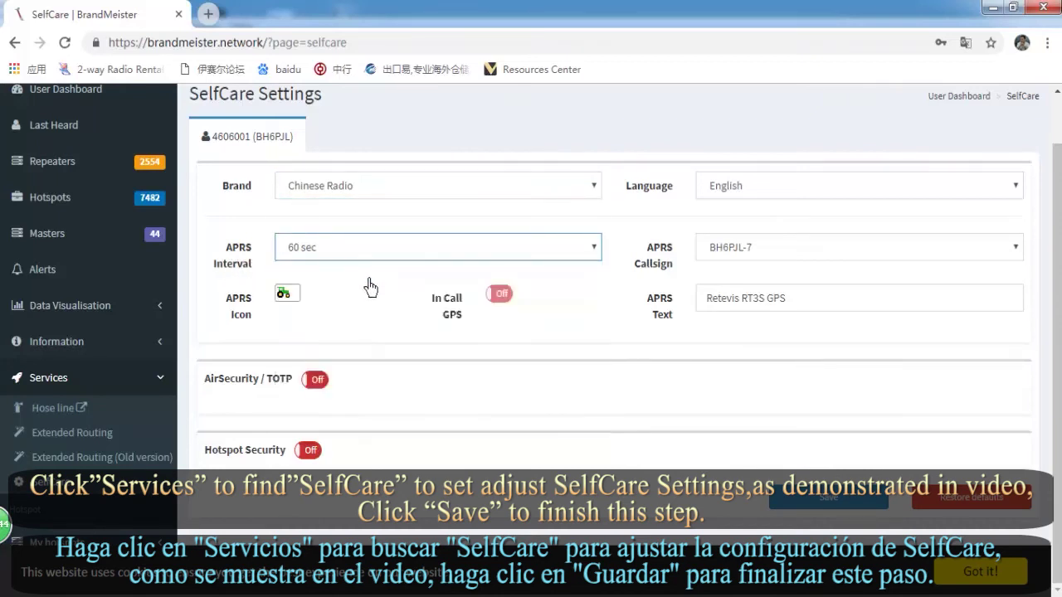
pyautogui.click(286, 293)
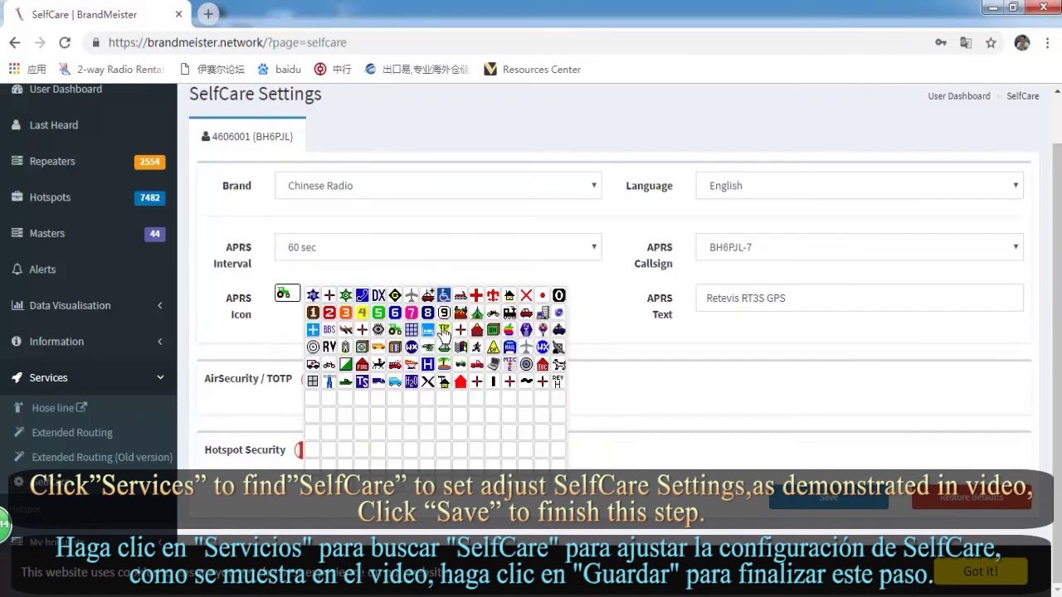
# Keep the tractor APRS icon, the 'Retevis RT3S GPS' APRS text and the current -7 APRS callsign.
pyautogui.click(240, 339)
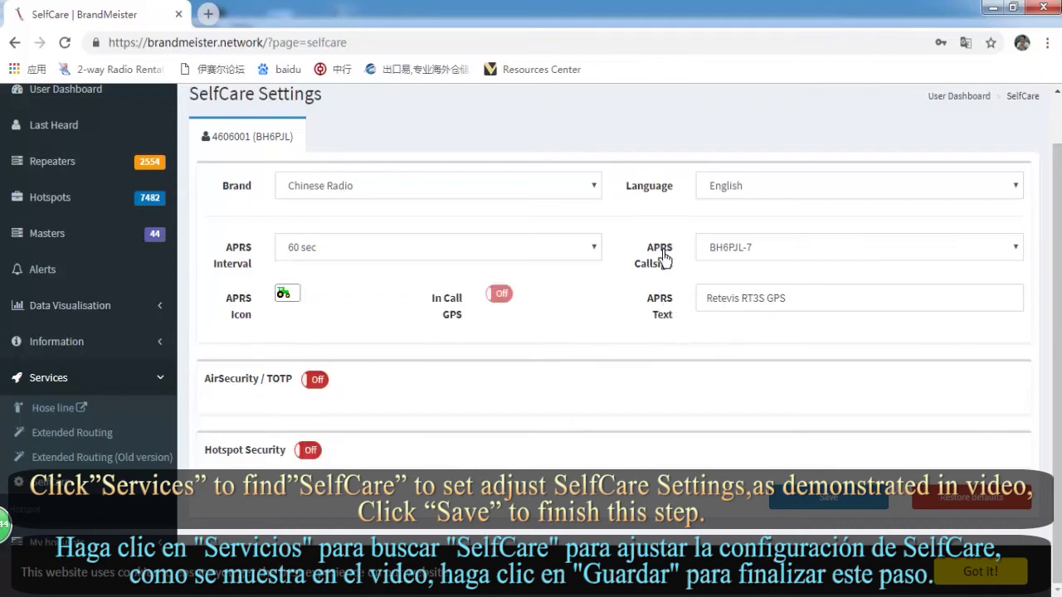
pyautogui.tripleClick(719, 315)
pyautogui.click(832, 312)
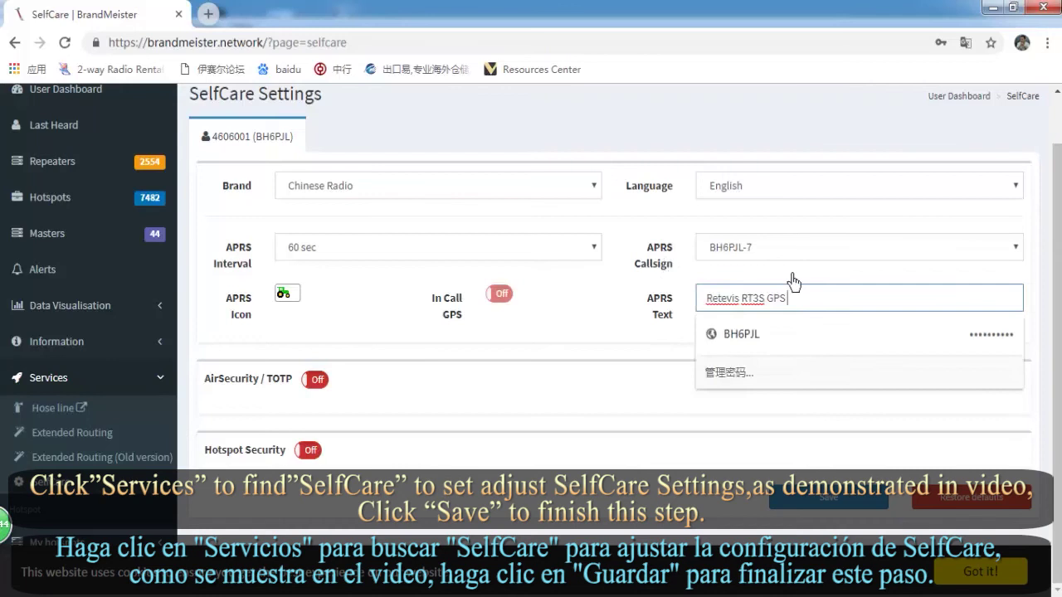
pyautogui.click(755, 261)
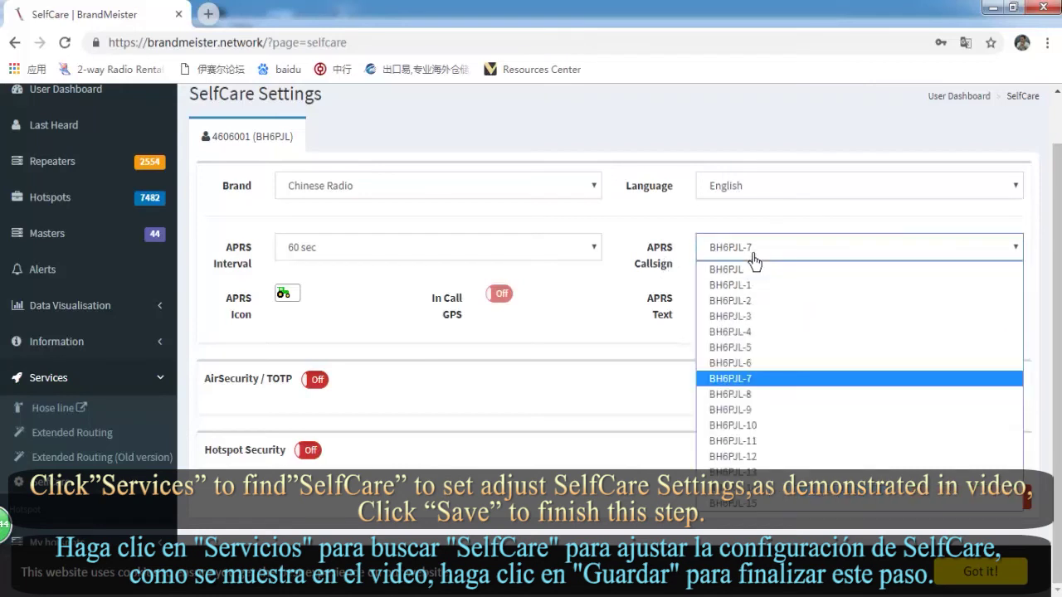
pyautogui.click(760, 385)
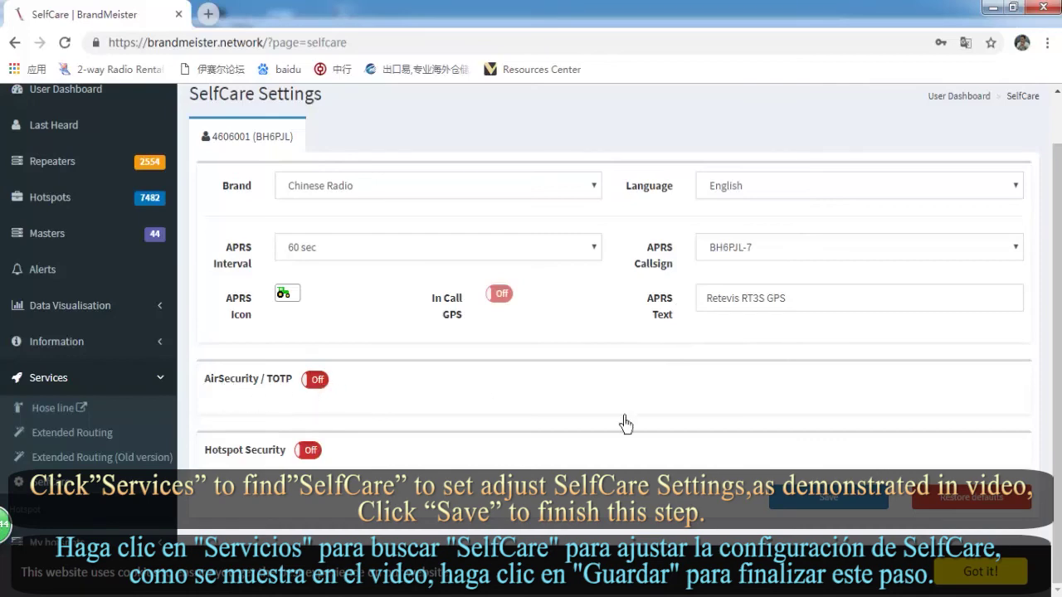
pyautogui.scroll(1, 811, 464)
pyautogui.scroll(-1, 811, 464)
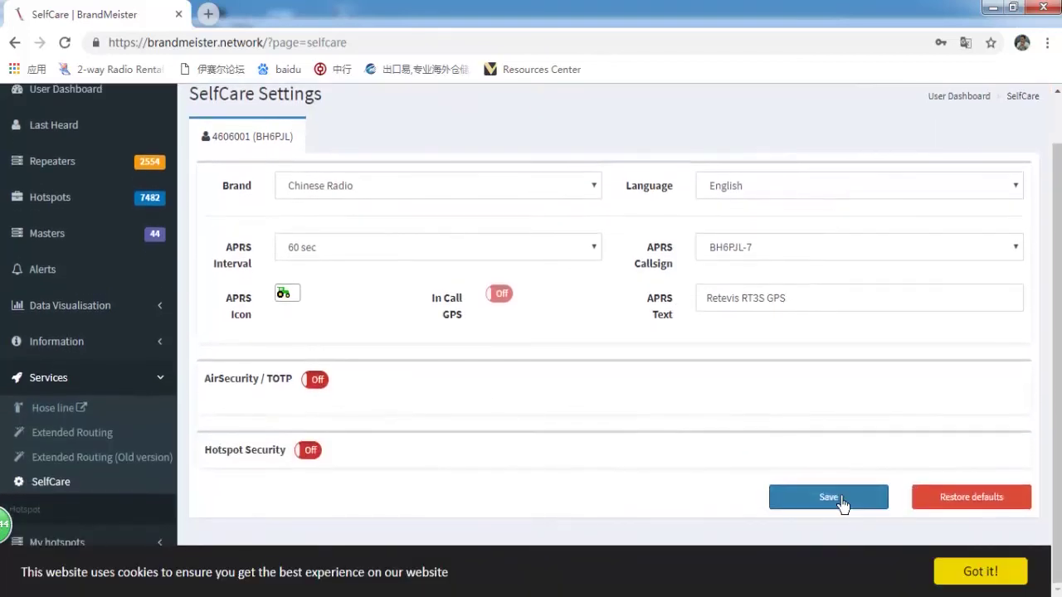